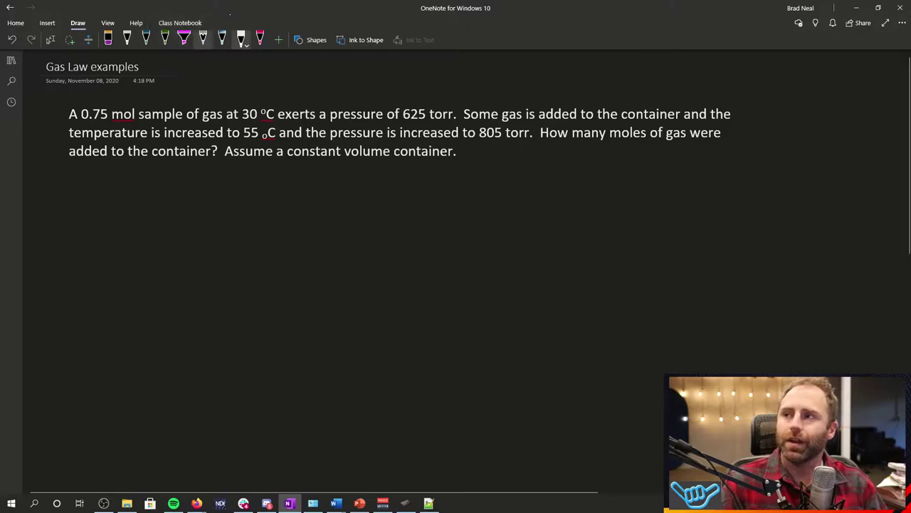
Pick the magenta highlighter pen from the Draw tab's pen set.
left_click(184, 37)
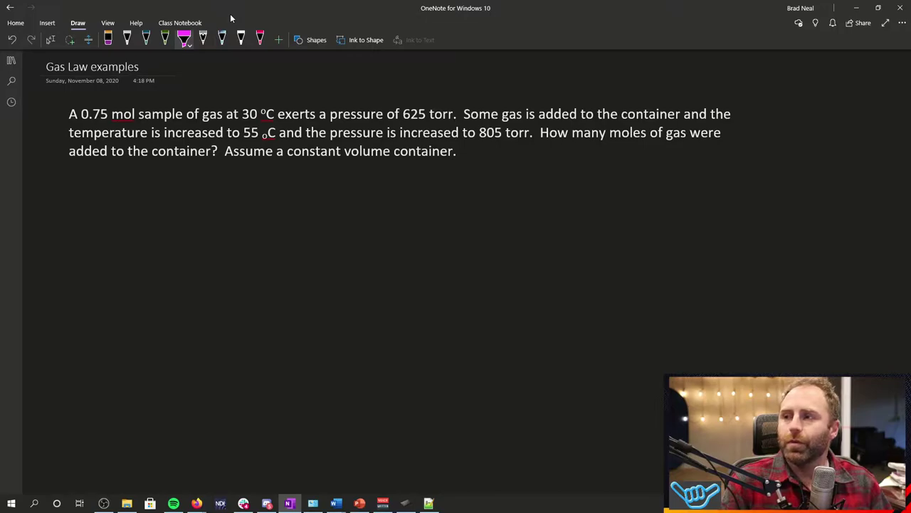
Highlight 0.75 mol, 30 ºC and 625 torr in magenta, then begin a pink note above.
left_click_drag(80, 117, 151, 116)
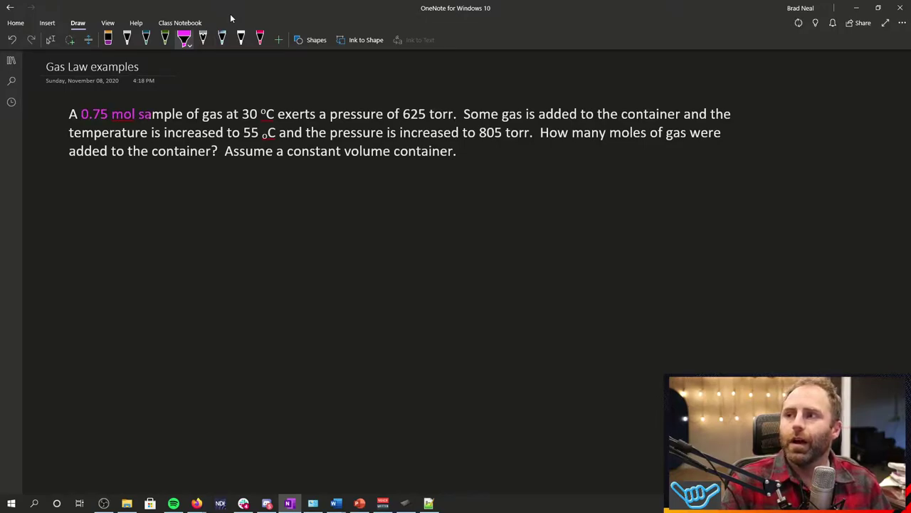
left_click_drag(242, 116, 274, 116)
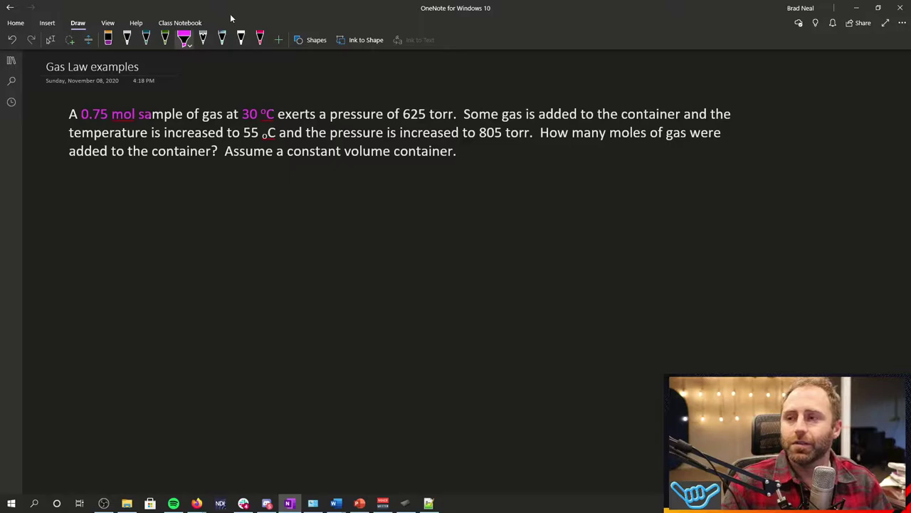
left_click_drag(403, 114, 454, 115)
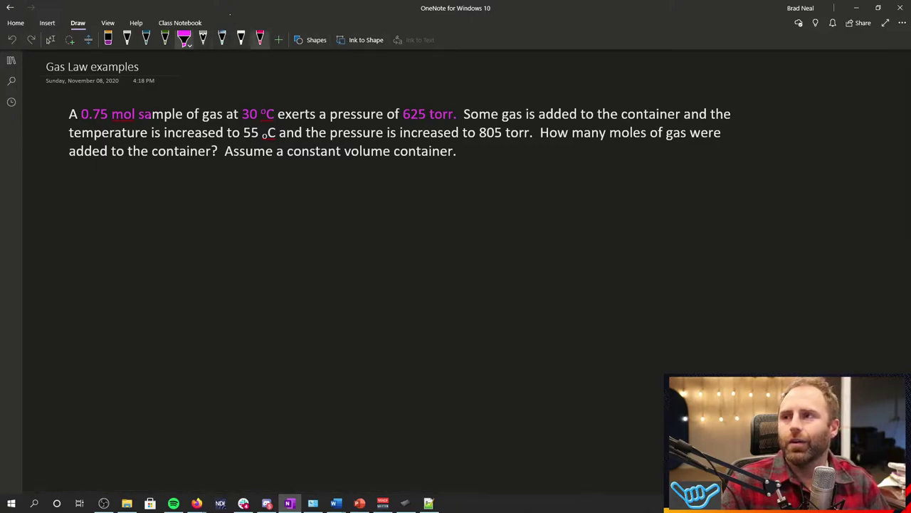
left_click(260, 39)
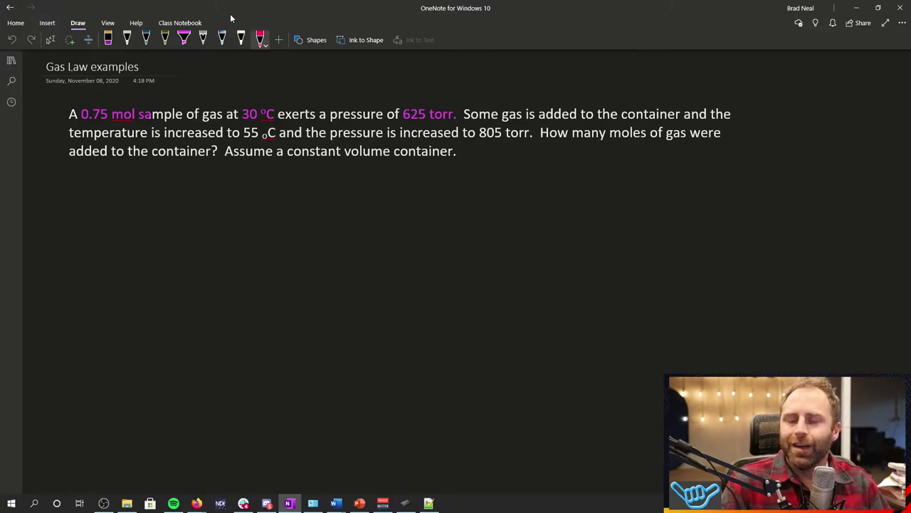
mouse_move(502, 94)
left_mouse_down()
mouse_move(504, 83)
mouse_move(512, 94)
mouse_move(575, 84)
left_mouse_up()
Write 'n is increasing' in pink and underline the added gas, 55 °C and 805 torr.
mouse_move(577, 88)
left_mouse_down()
mouse_move(614, 89)
mouse_move(621, 97)
left_mouse_up()
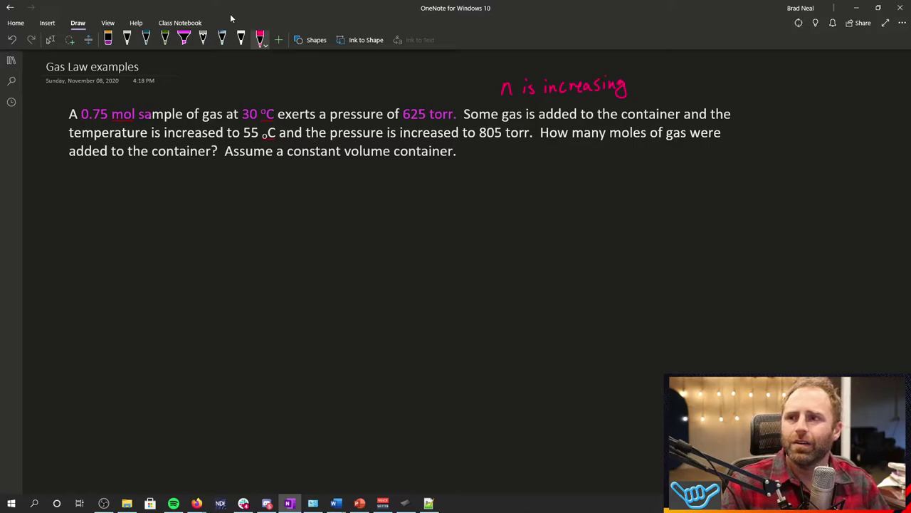
left_click_drag(504, 123, 679, 125)
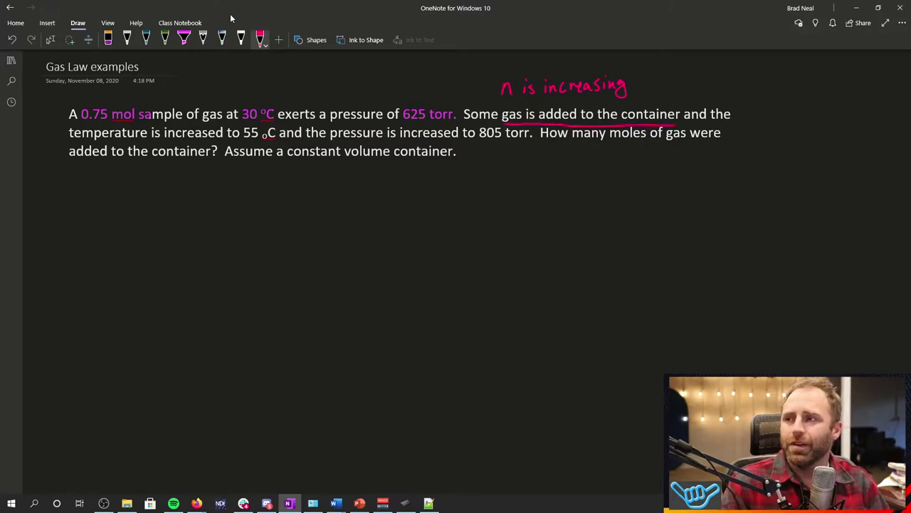
left_click_drag(70, 141, 274, 138)
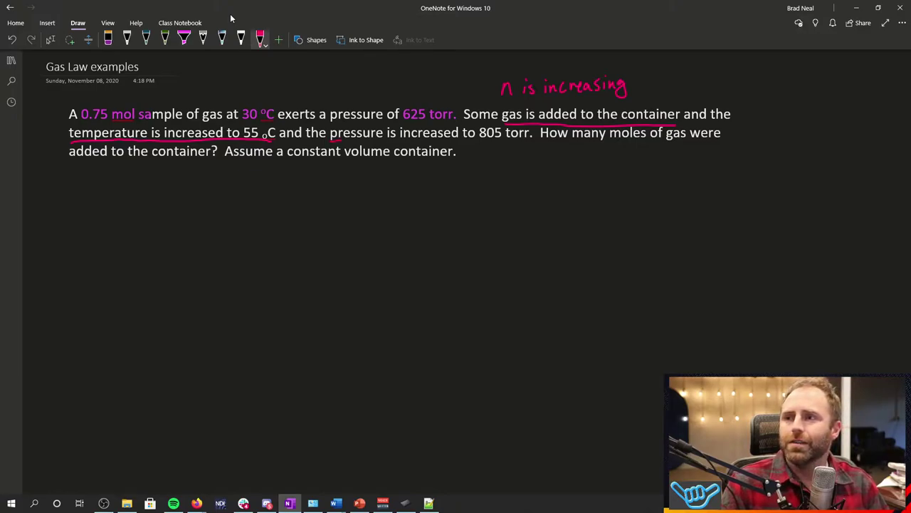
left_click_drag(340, 140, 518, 141)
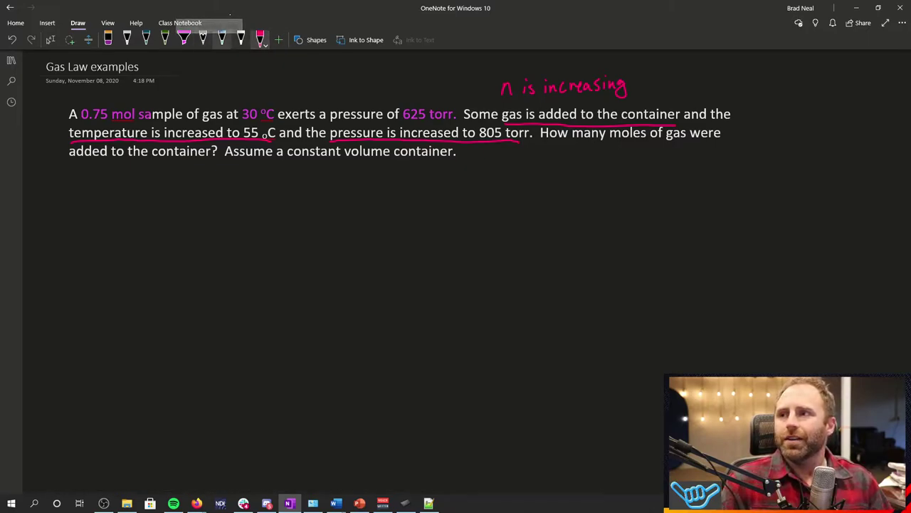
Underline the question about moles of gas added using the rainbow Galaxy pen.
left_click(221, 40)
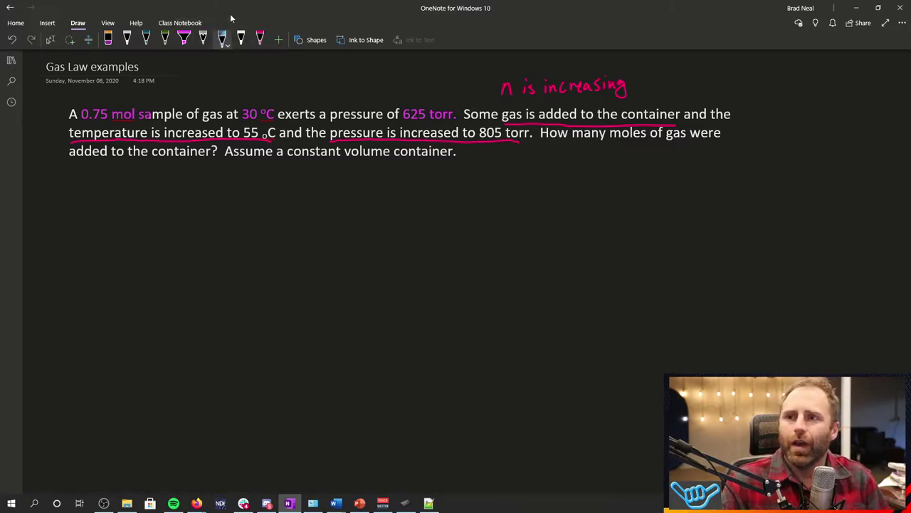
left_click_drag(572, 141, 726, 147)
left_click_drag(69, 161, 461, 162)
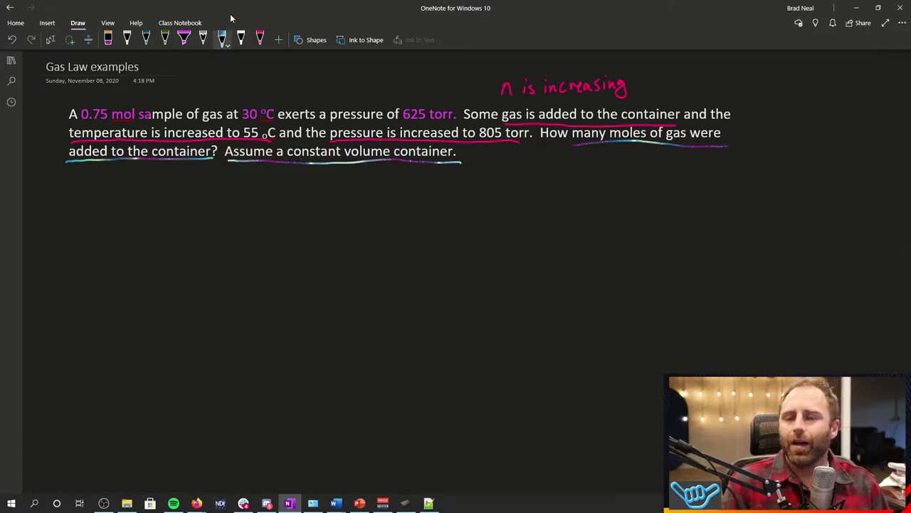
Handwrite the Before and After column headings in white ink.
left_click(127, 40)
left_click_drag(167, 191, 168, 211)
mouse_move(167, 183)
left_mouse_down()
mouse_move(175, 193)
mouse_move(169, 212)
left_mouse_up()
mouse_move(179, 203)
left_mouse_down()
mouse_move(186, 197)
mouse_move(196, 208)
left_mouse_up()
mouse_move(200, 176)
left_mouse_down()
mouse_move(206, 206)
mouse_move(230, 206)
left_mouse_up()
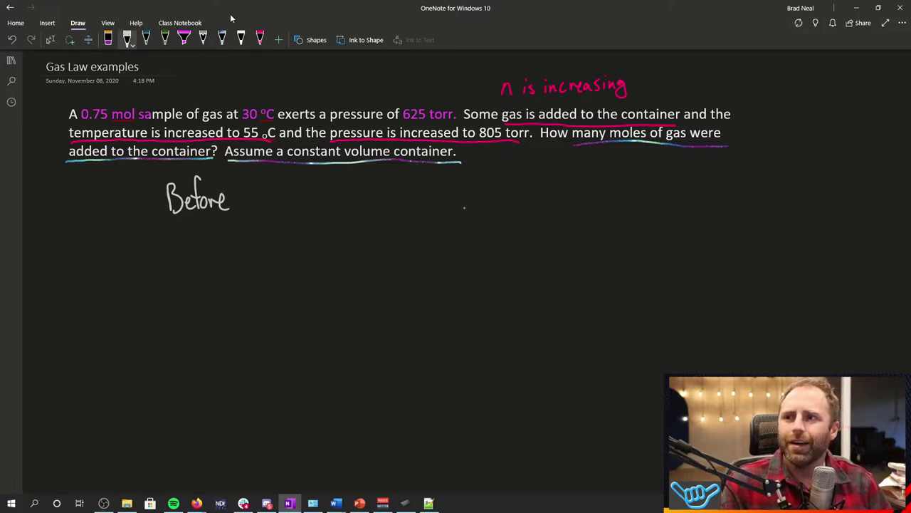
mouse_move(464, 207)
left_mouse_down()
mouse_move(480, 208)
mouse_move(480, 196)
left_mouse_up()
mouse_move(504, 170)
left_mouse_down()
mouse_move(497, 205)
mouse_move(502, 188)
mouse_move(507, 205)
left_mouse_up()
mouse_move(498, 186)
left_mouse_down()
mouse_move(510, 184)
mouse_move(528, 205)
left_mouse_up()
left_click_drag(528, 195, 541, 184)
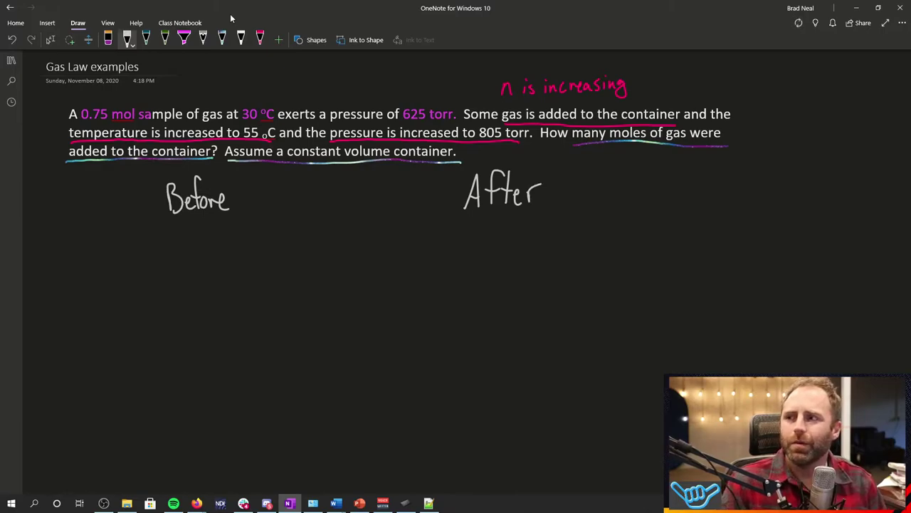
Add a P row with 625 torr under Before and 805 torr under After.
left_click_drag(73, 236, 76, 265)
left_click_drag(68, 236, 75, 250)
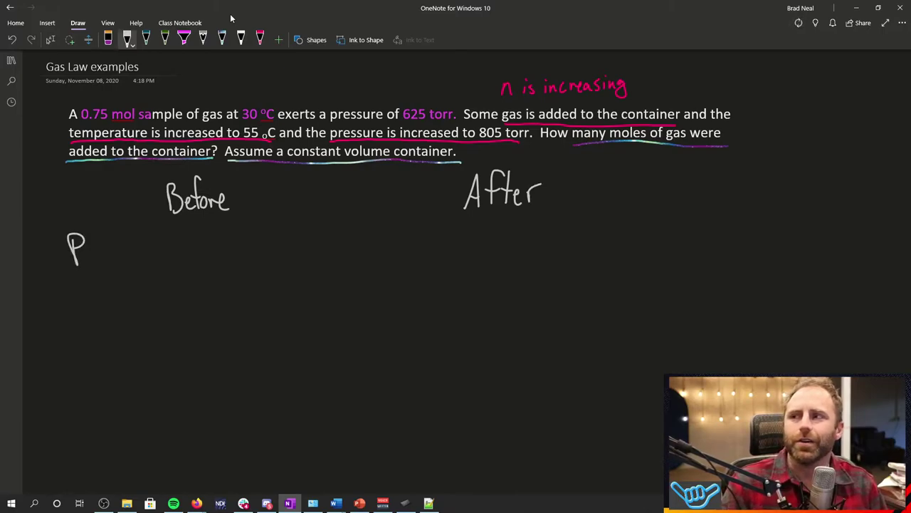
mouse_move(192, 225)
left_mouse_down()
mouse_move(183, 243)
mouse_move(214, 247)
left_mouse_up()
mouse_move(218, 225)
left_mouse_down()
mouse_move(237, 230)
mouse_move(240, 248)
mouse_move(247, 237)
mouse_move(253, 246)
left_mouse_up()
left_click_drag(253, 241, 265, 247)
left_click_drag(264, 240, 272, 231)
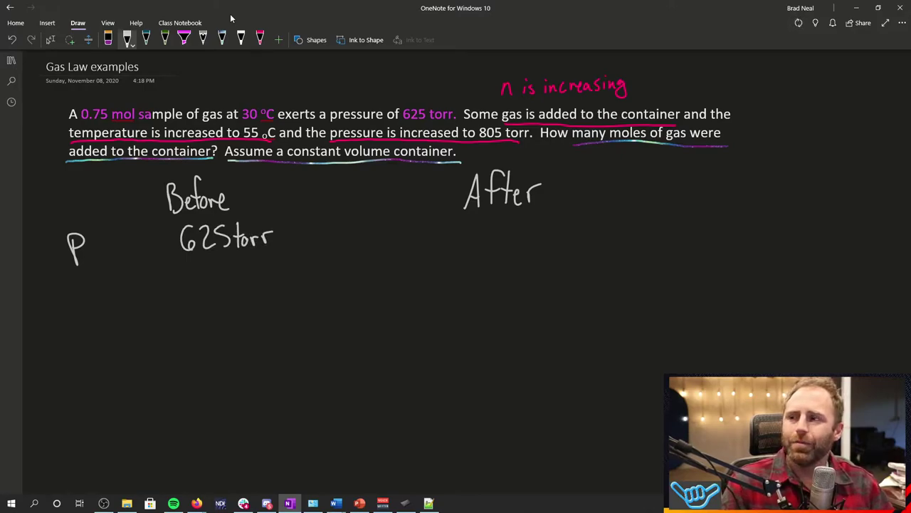
mouse_move(491, 222)
left_mouse_down()
mouse_move(484, 231)
mouse_move(502, 222)
mouse_move(508, 239)
left_mouse_up()
mouse_move(511, 221)
left_mouse_down()
mouse_move(522, 220)
mouse_move(535, 241)
mouse_move(541, 231)
left_mouse_up()
mouse_move(547, 229)
left_mouse_down()
mouse_move(547, 239)
mouse_move(552, 226)
left_mouse_up()
left_click_drag(556, 235, 568, 223)
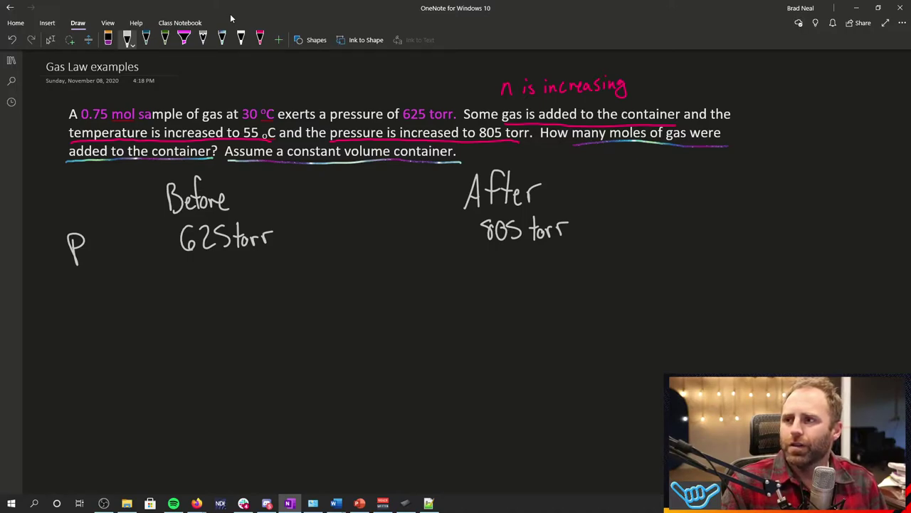
Add a T row with 30°C and 55°C, then label the n row and start 0.75.
mouse_move(67, 288)
left_mouse_down()
mouse_move(86, 286)
mouse_move(79, 307)
left_mouse_up()
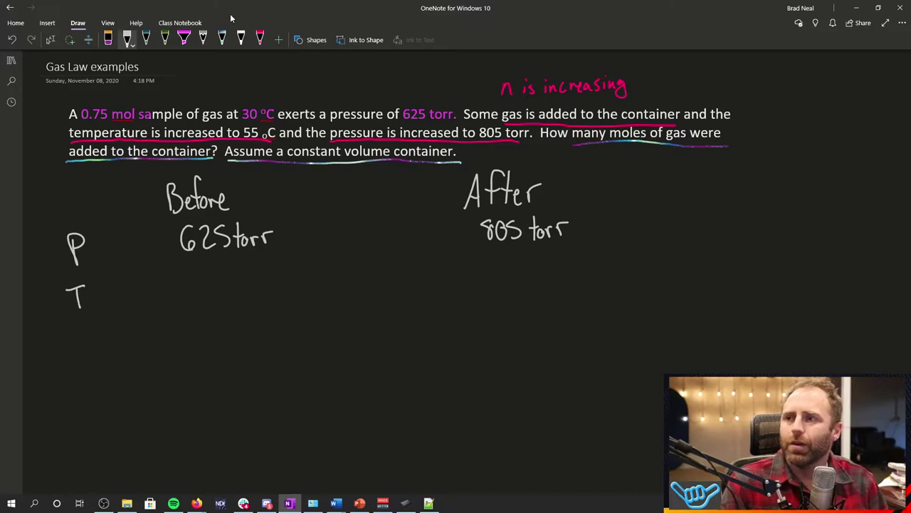
mouse_move(192, 273)
left_mouse_down()
mouse_move(202, 284)
mouse_move(192, 299)
left_mouse_up()
left_click_drag(223, 272, 253, 292)
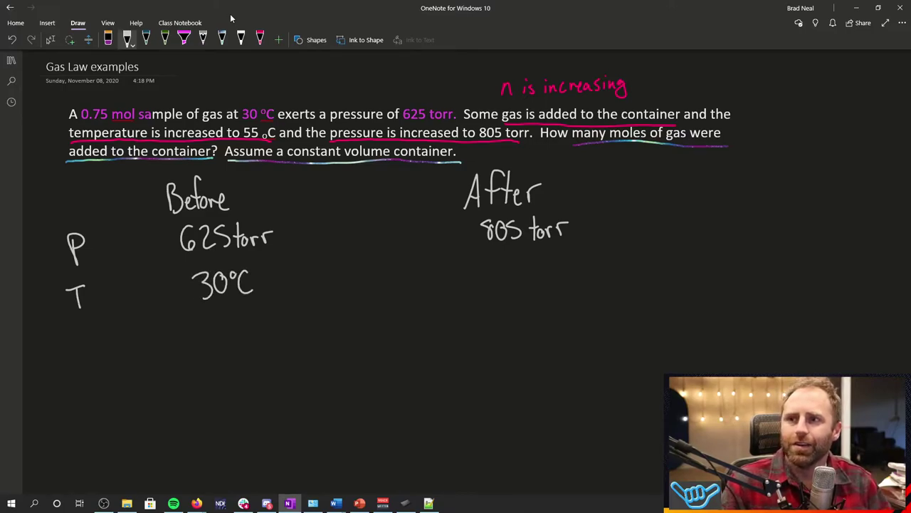
mouse_move(504, 263)
left_mouse_down()
mouse_move(489, 288)
mouse_move(520, 273)
mouse_move(511, 286)
left_mouse_up()
left_click_drag(542, 261, 564, 285)
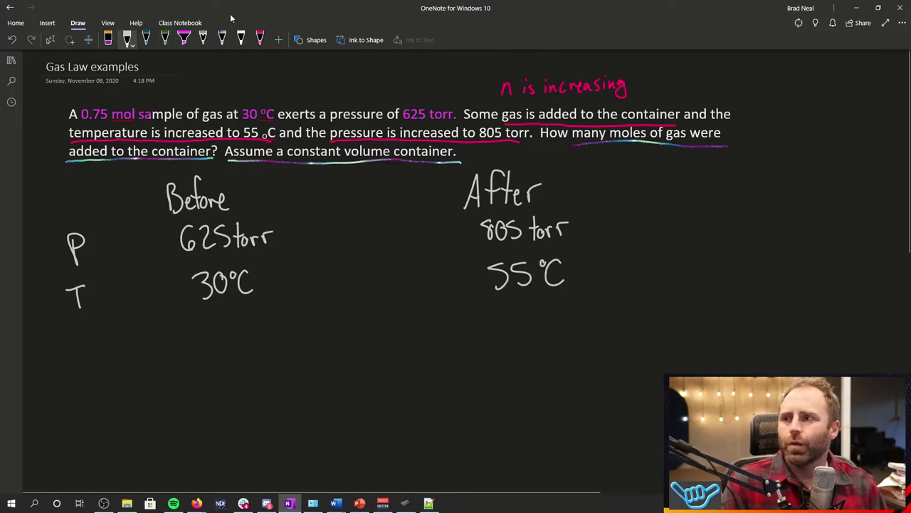
left_click_drag(72, 349, 86, 349)
mouse_move(202, 318)
left_mouse_down()
mouse_move(192, 344)
mouse_move(202, 325)
mouse_move(226, 339)
left_mouse_up()
Finish 0.75 under Before and write (X + 0.75) as the After moles.
left_click(215, 339)
mouse_move(257, 314)
left_mouse_down()
mouse_move(244, 326)
mouse_move(249, 341)
left_mouse_up()
mouse_move(491, 318)
left_mouse_down()
mouse_move(518, 335)
mouse_move(492, 338)
left_mouse_up()
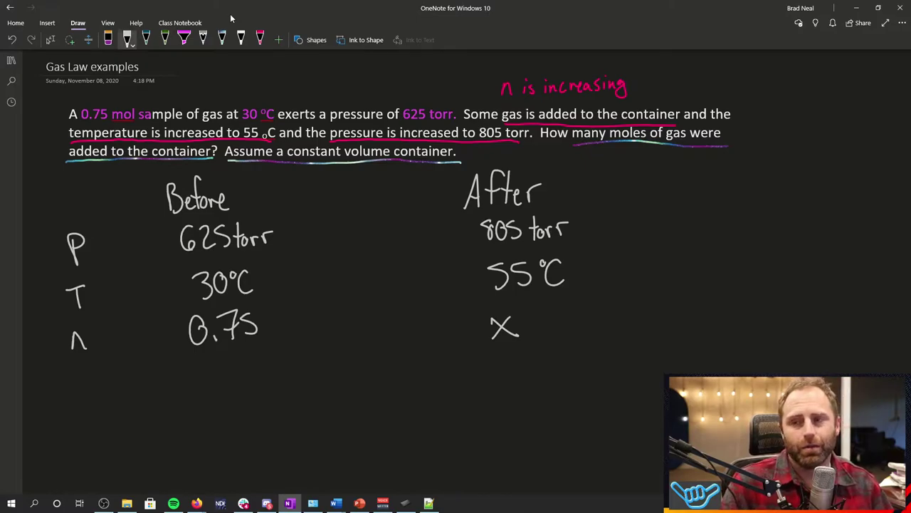
mouse_move(523, 325)
left_mouse_down()
mouse_move(535, 324)
mouse_move(530, 333)
mouse_move(551, 311)
mouse_move(582, 312)
mouse_move(575, 336)
left_mouse_up()
left_click(562, 335)
mouse_move(588, 306)
left_mouse_down()
mouse_move(585, 326)
mouse_move(608, 317)
mouse_move(597, 337)
left_mouse_up()
left_click_drag(487, 299, 490, 357)
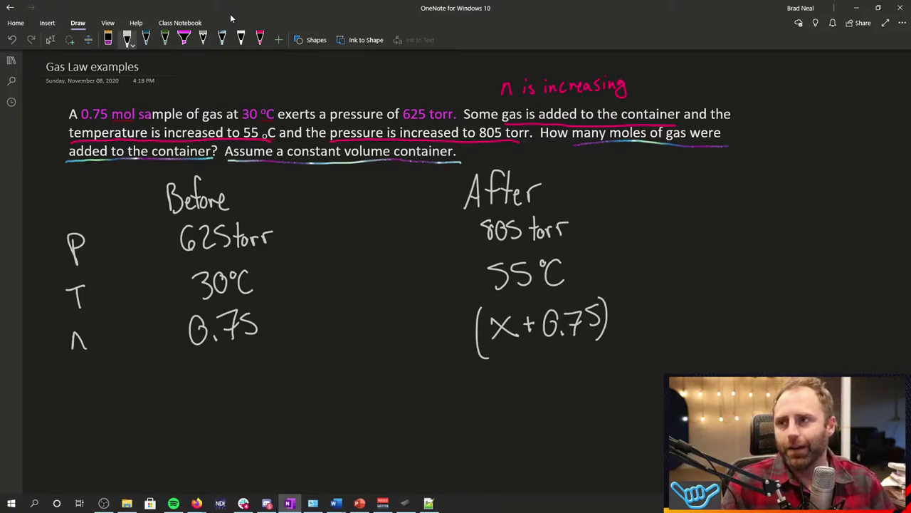
Add a V row with 1L in both columns and start writing the gas law beside the table.
left_click_drag(69, 379, 88, 377)
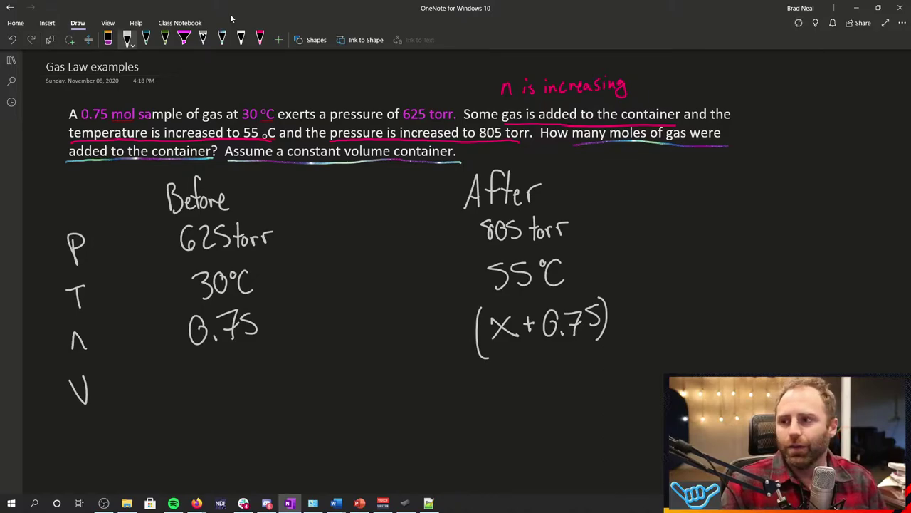
left_click_drag(208, 382, 210, 405)
mouse_move(222, 379)
left_mouse_down()
mouse_move(210, 401)
mouse_move(237, 406)
left_mouse_up()
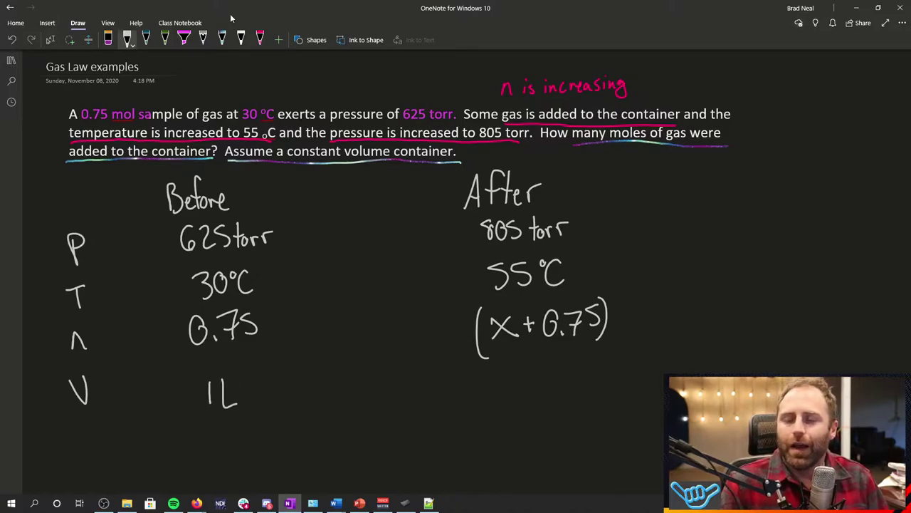
left_click_drag(511, 369, 510, 396)
mouse_move(525, 369)
left_mouse_down()
mouse_move(524, 393)
mouse_move(544, 398)
left_mouse_up()
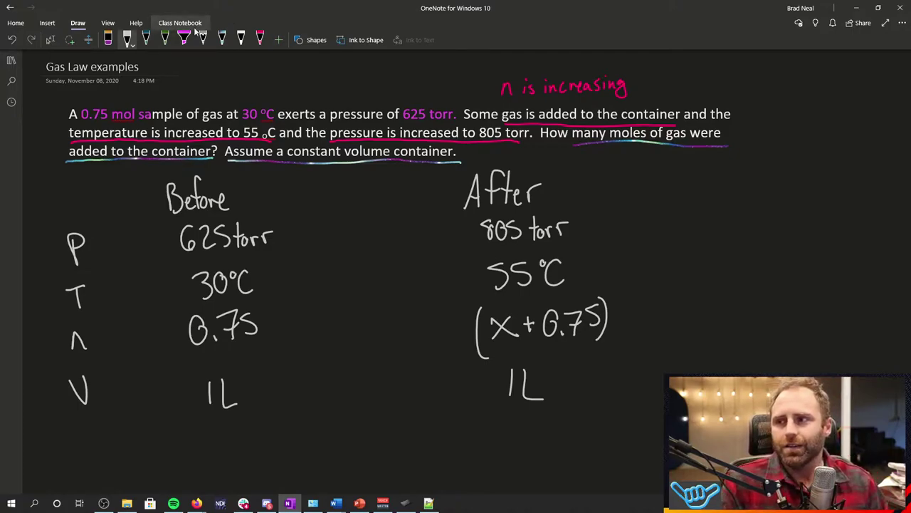
mouse_move(643, 185)
left_mouse_down()
mouse_move(643, 207)
mouse_move(644, 195)
mouse_move(673, 184)
mouse_move(705, 204)
mouse_move(727, 202)
mouse_move(753, 179)
left_mouse_up()
Complete PV=nRT beside the table and mark it P₁V=n₁RT₁ with subscripts.
left_click(681, 200)
left_click_drag(742, 180, 742, 206)
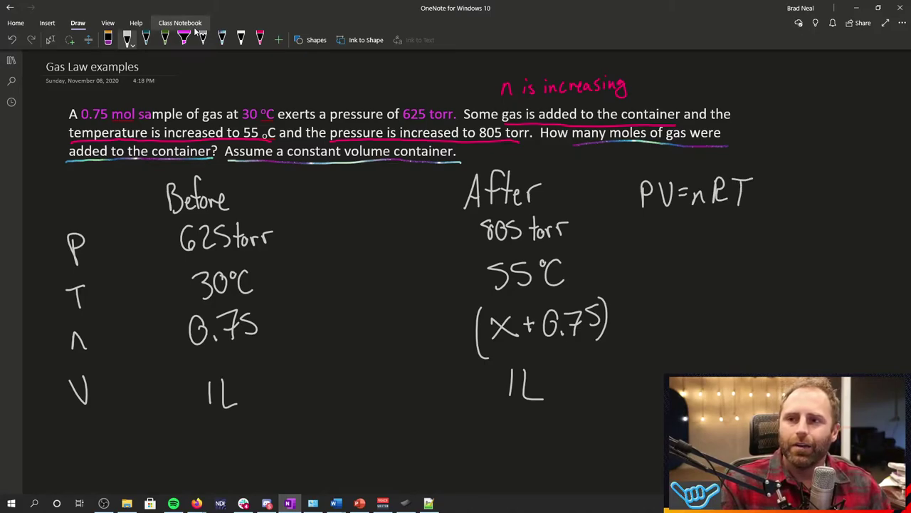
left_click_drag(650, 204, 650, 212)
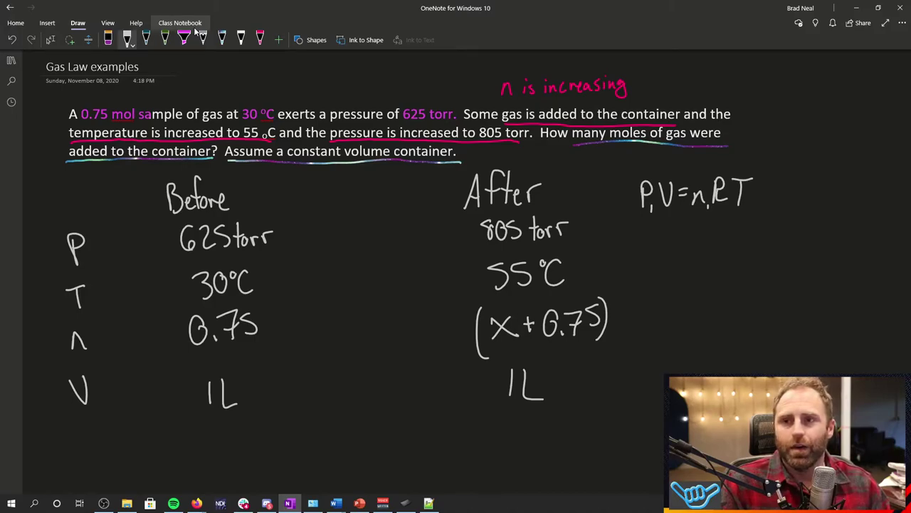
left_click_drag(749, 203, 746, 213)
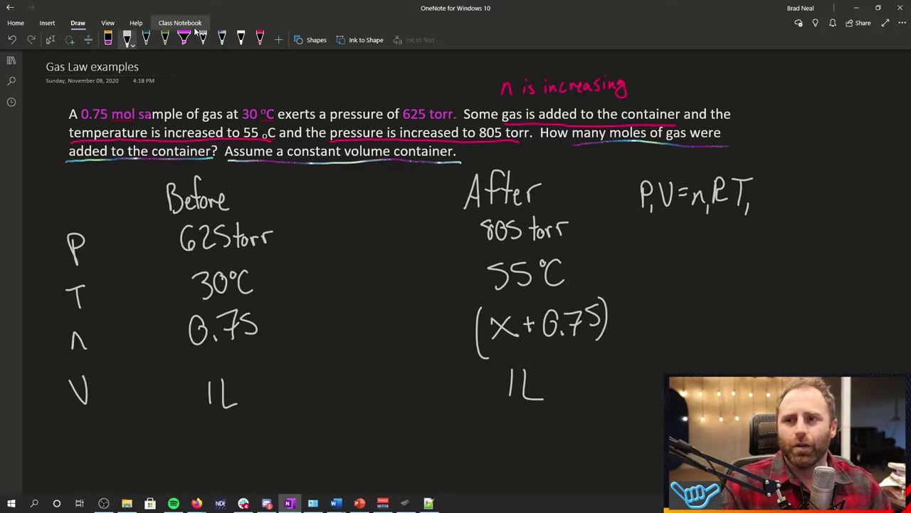
Ink 1/T and 1/P factors around the equation and cross out the cancelled P in red.
mouse_move(609, 182)
left_mouse_down()
mouse_move(605, 208)
mouse_move(619, 192)
mouse_move(617, 211)
mouse_move(630, 215)
left_mouse_up()
mouse_move(781, 170)
left_mouse_down()
mouse_move(775, 200)
mouse_move(793, 187)
left_mouse_up()
left_click_drag(788, 192, 788, 200)
left_click_drag(804, 166, 800, 210)
left_click(260, 40)
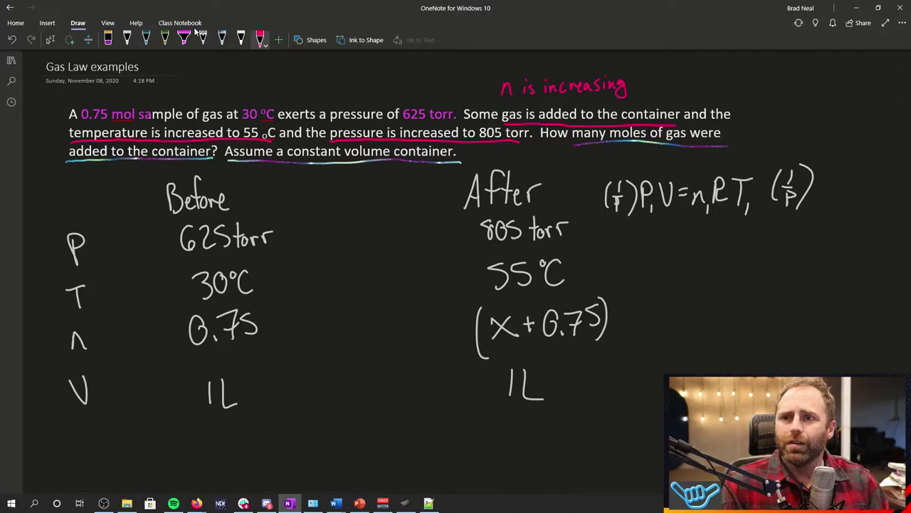
mouse_move(653, 175)
left_mouse_down()
mouse_move(637, 211)
mouse_move(611, 213)
left_mouse_up()
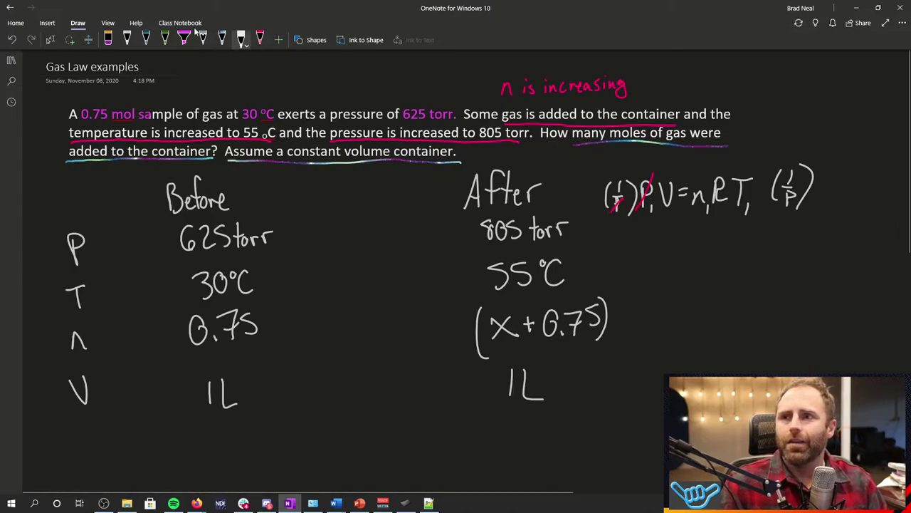
left_click(240, 40)
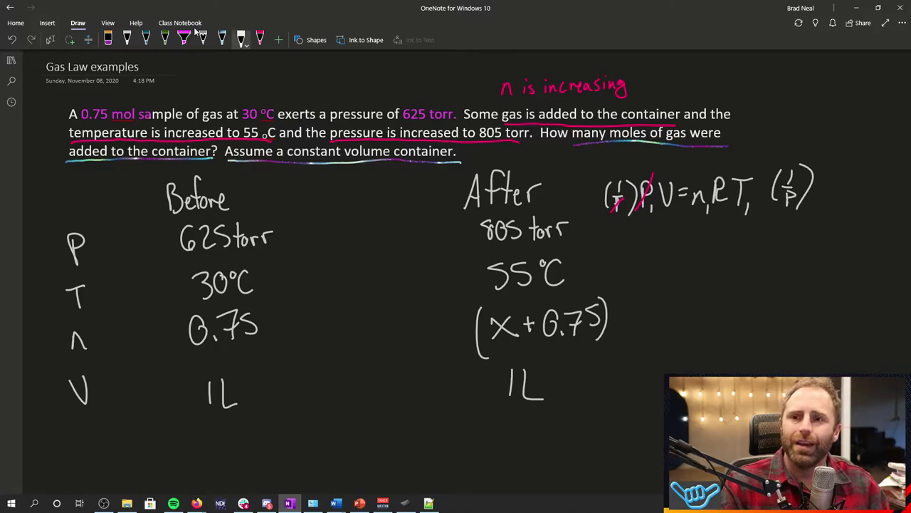
Add 1/R factors on both sides, undoing a stray stroke, and cross out the cancelled R's in red.
mouse_move(823, 169)
left_mouse_down()
mouse_move(818, 199)
mouse_move(830, 182)
mouse_move(832, 199)
mouse_move(840, 199)
left_mouse_up()
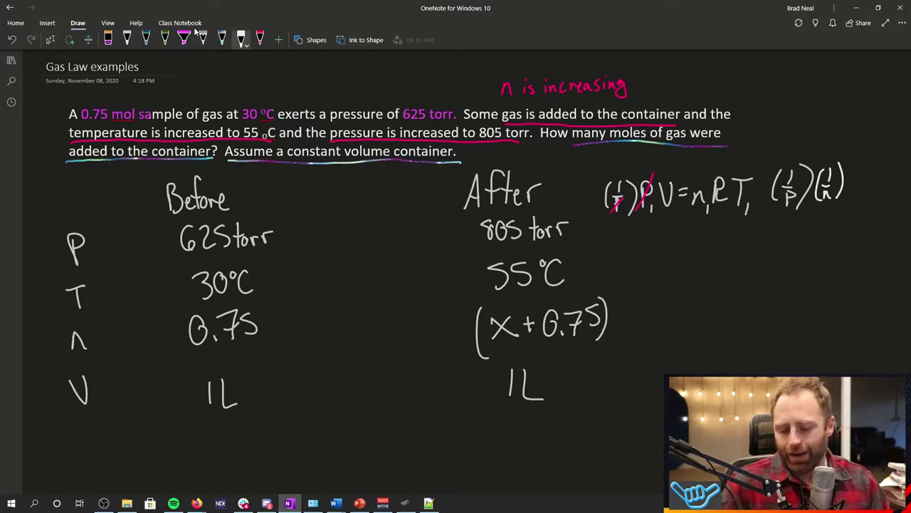
key("ctrl+z")
key("ctrl+z")
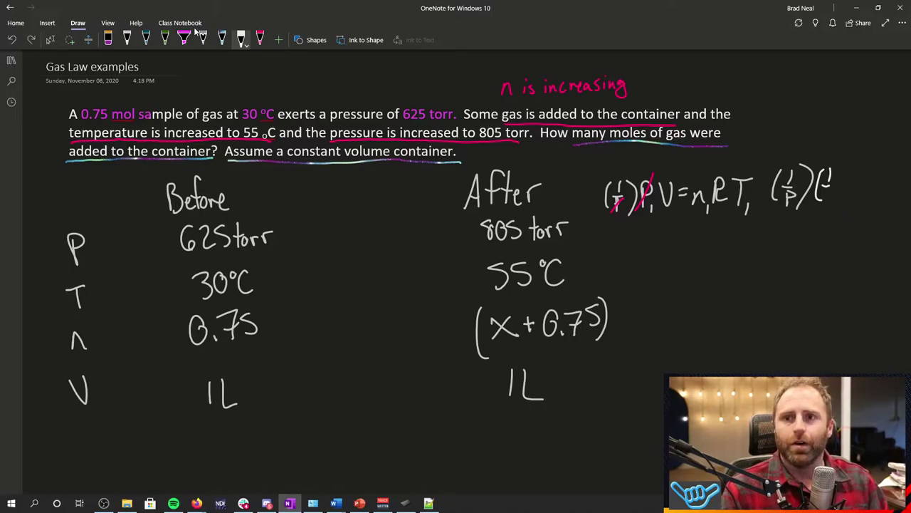
left_click_drag(825, 189, 824, 204)
left_click_drag(825, 189, 836, 203)
left_click_drag(839, 164, 840, 201)
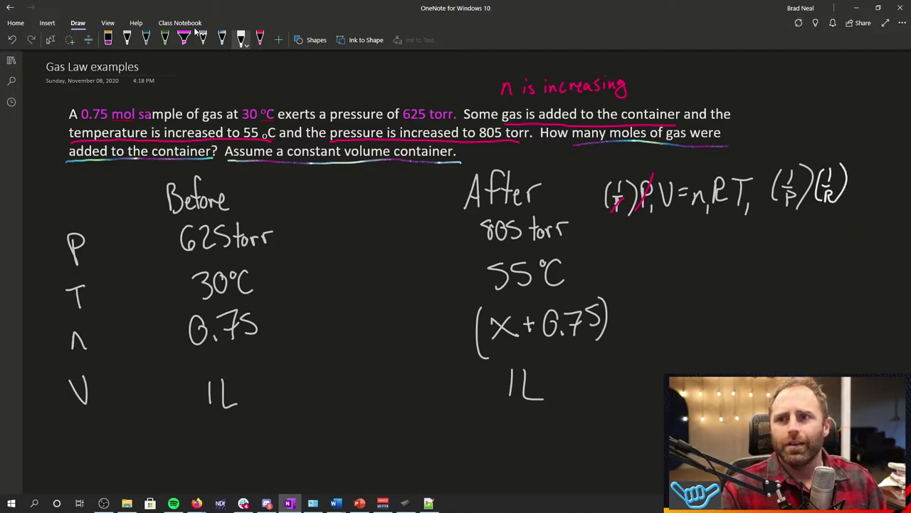
mouse_move(583, 183)
left_mouse_down()
mouse_move(578, 210)
mouse_move(595, 195)
left_mouse_up()
left_click_drag(588, 199, 598, 212)
left_click_drag(599, 176, 600, 213)
left_click(260, 40)
left_click_drag(729, 175, 710, 202)
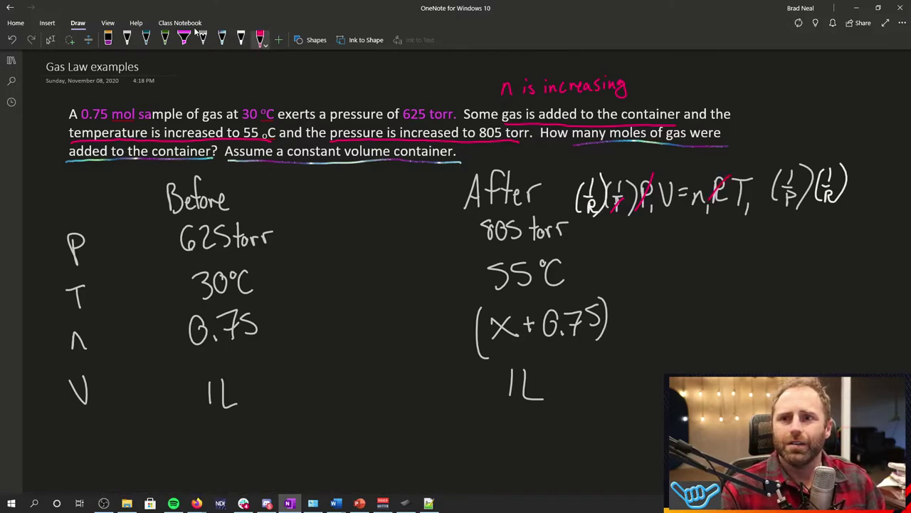
left_click_drag(833, 188, 820, 203)
left_click(241, 40)
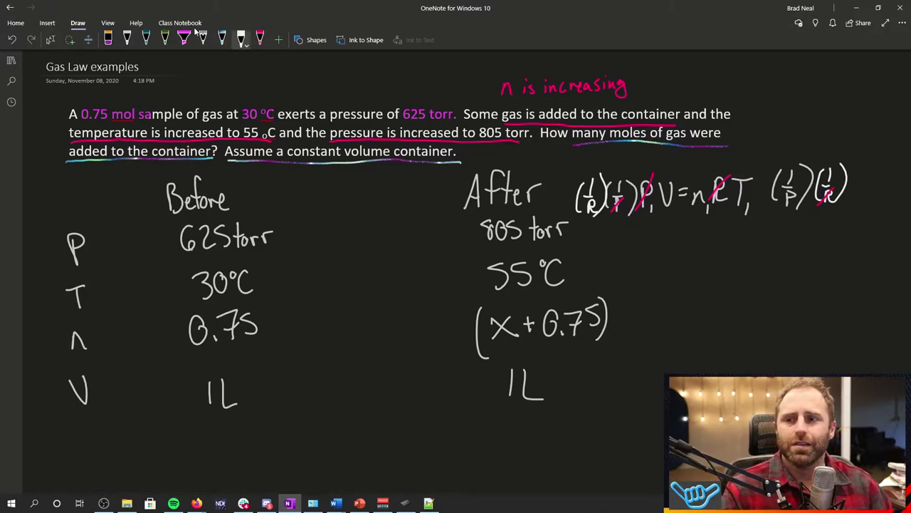
Write V/R below the equation and set n₂T₂/P₂ equal to it.
mouse_move(658, 232)
left_mouse_down()
mouse_move(673, 228)
mouse_move(682, 249)
mouse_move(670, 274)
mouse_move(702, 250)
mouse_move(730, 251)
mouse_move(755, 223)
mouse_move(745, 243)
mouse_move(760, 250)
mouse_move(736, 277)
mouse_move(737, 269)
left_mouse_up()
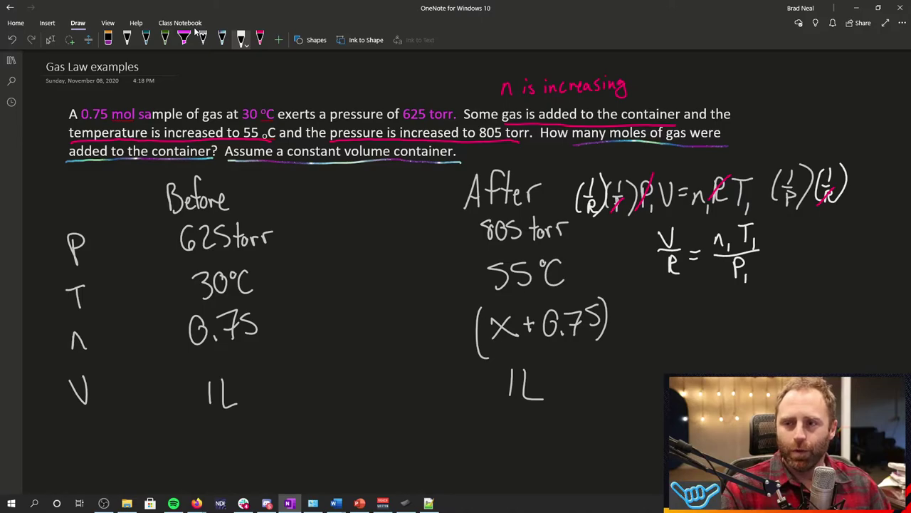
left_click_drag(645, 257, 654, 257)
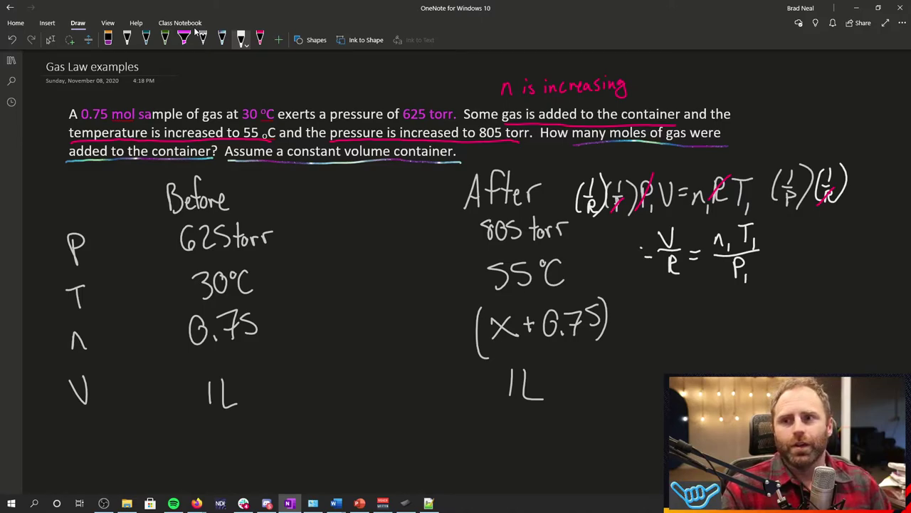
mouse_move(599, 248)
left_mouse_down()
mouse_move(616, 252)
mouse_move(631, 228)
left_mouse_up()
mouse_move(624, 229)
left_mouse_down()
mouse_move(624, 246)
mouse_move(638, 254)
mouse_move(618, 278)
left_mouse_up()
left_click_drag(618, 261, 636, 284)
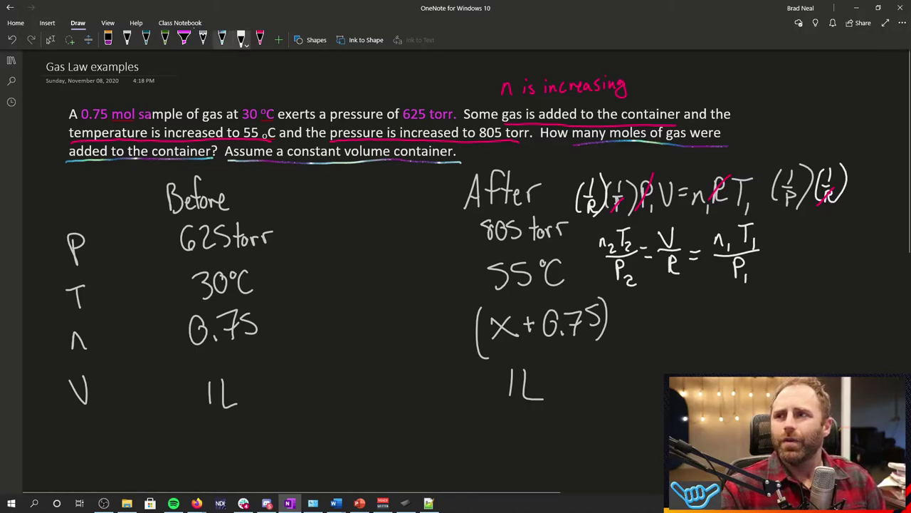
Box the combined equation in green and label the Before column 1 and After column 2.
left_click(164, 40)
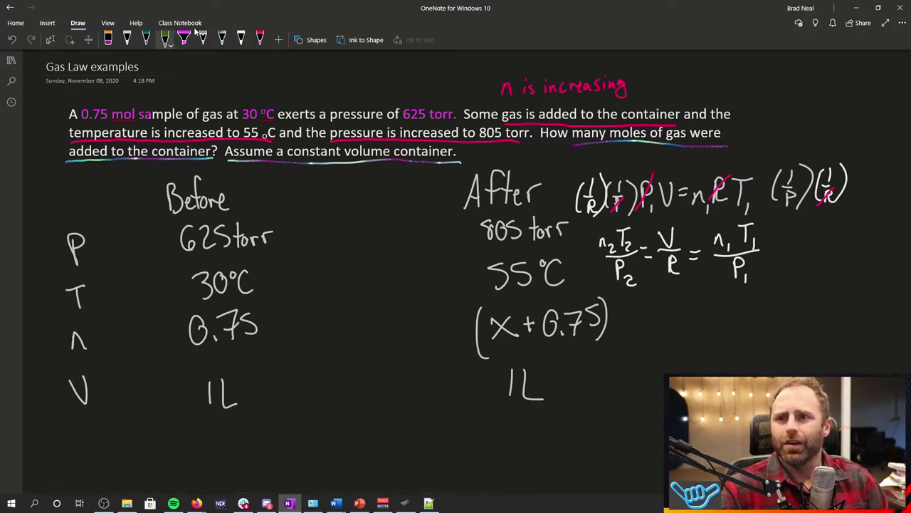
mouse_move(604, 223)
left_mouse_down()
mouse_move(593, 246)
mouse_move(614, 291)
mouse_move(705, 295)
mouse_move(776, 280)
mouse_move(768, 214)
mouse_move(716, 219)
left_mouse_up()
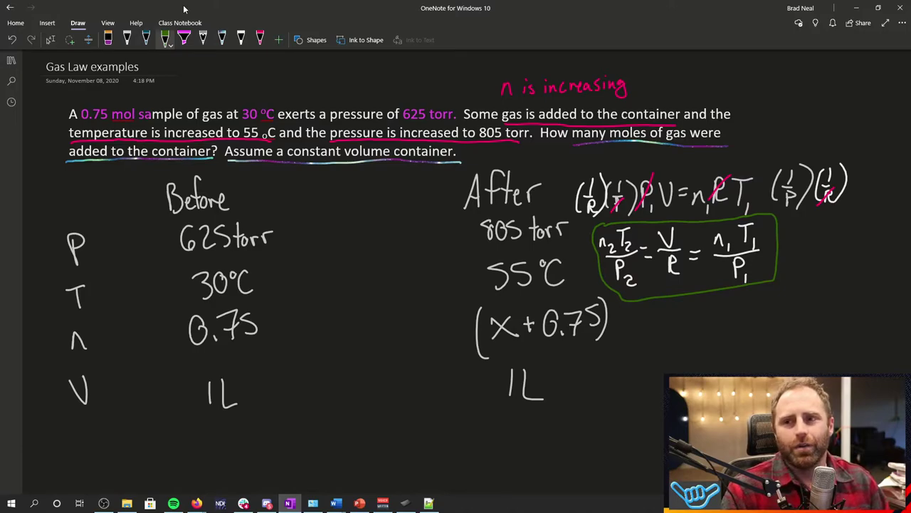
mouse_move(430, 180)
left_mouse_down()
mouse_move(443, 187)
mouse_move(448, 210)
left_mouse_up()
mouse_move(146, 183)
left_mouse_down()
mouse_move(144, 212)
mouse_move(146, 183)
mouse_move(168, 209)
left_mouse_up()
left_click(241, 40)
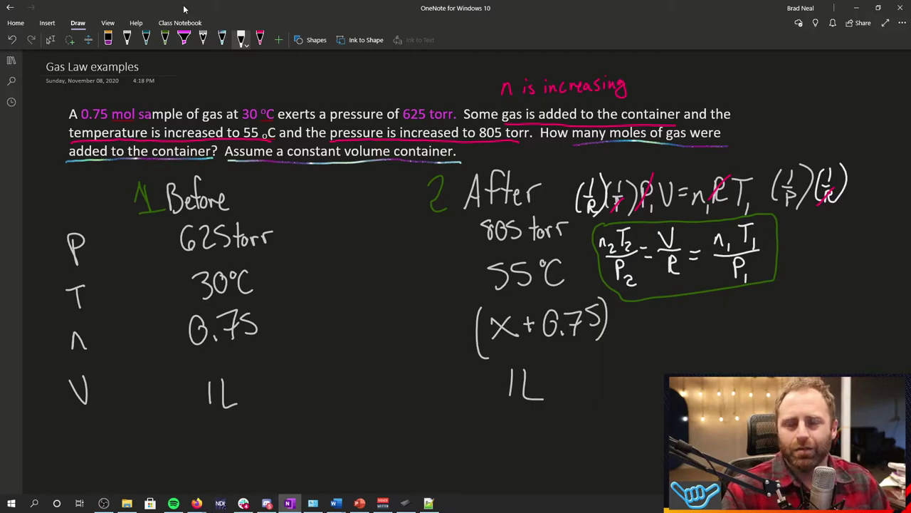
Write the numerator (0.75 mol)(303.15 K) with a fraction bar beneath it.
mouse_move(665, 313)
left_mouse_down()
mouse_move(685, 317)
mouse_move(682, 331)
mouse_move(703, 329)
left_mouse_up()
left_click(669, 331)
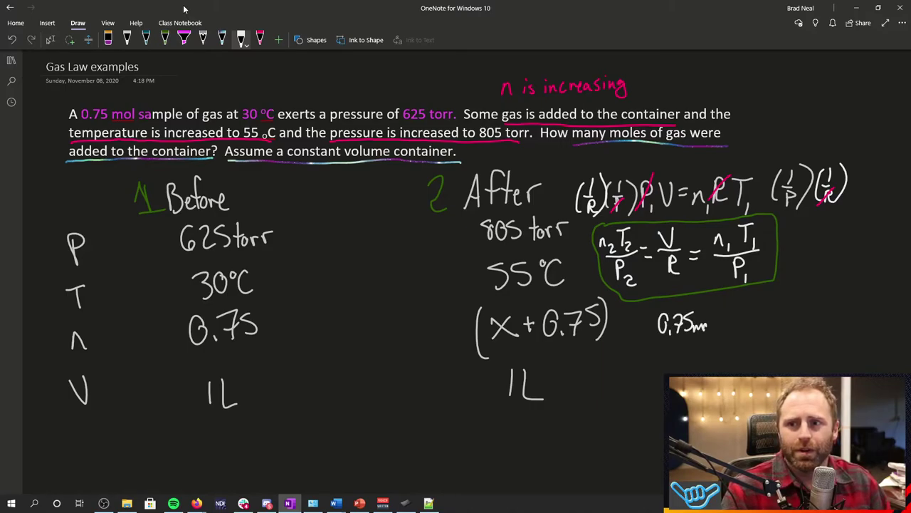
left_click_drag(699, 323, 707, 327)
left_click_drag(709, 307, 714, 333)
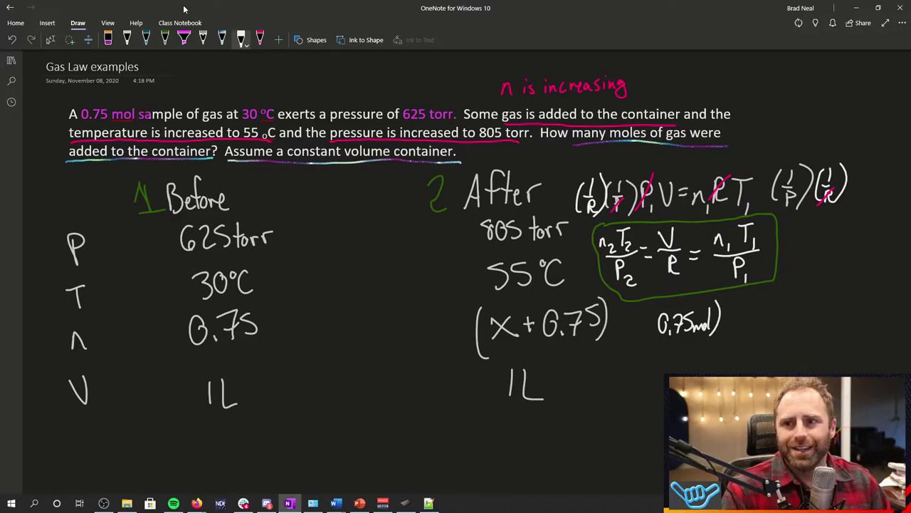
left_click_drag(658, 304, 661, 346)
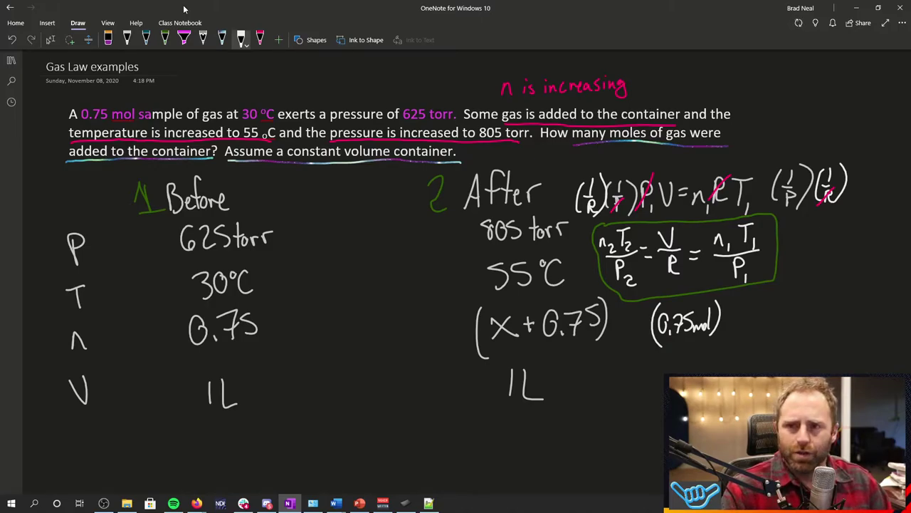
left_click_drag(728, 305, 726, 332)
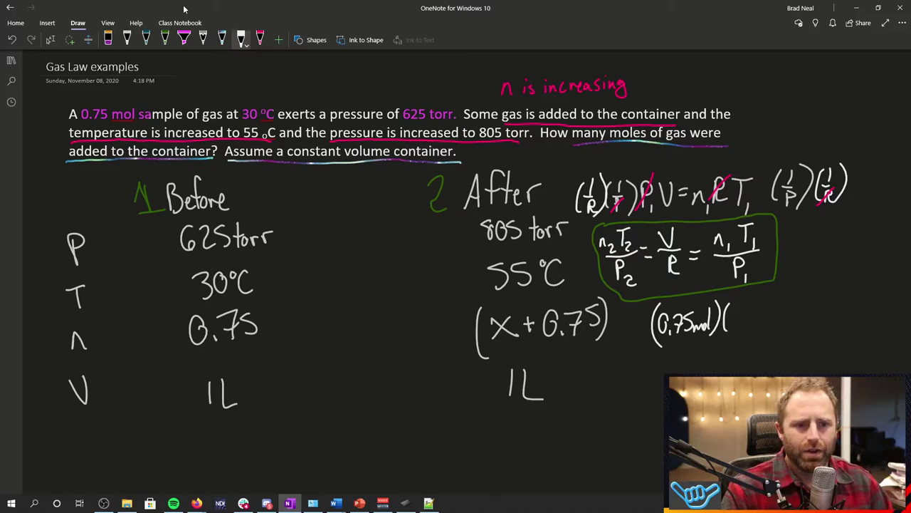
mouse_move(736, 313)
left_mouse_down()
mouse_move(736, 327)
mouse_move(750, 310)
mouse_move(756, 325)
mouse_move(771, 324)
left_mouse_up()
mouse_move(782, 304)
left_mouse_down()
mouse_move(776, 320)
mouse_move(785, 322)
left_mouse_up()
left_click_drag(791, 306, 791, 321)
left_click_drag(653, 346, 778, 338)
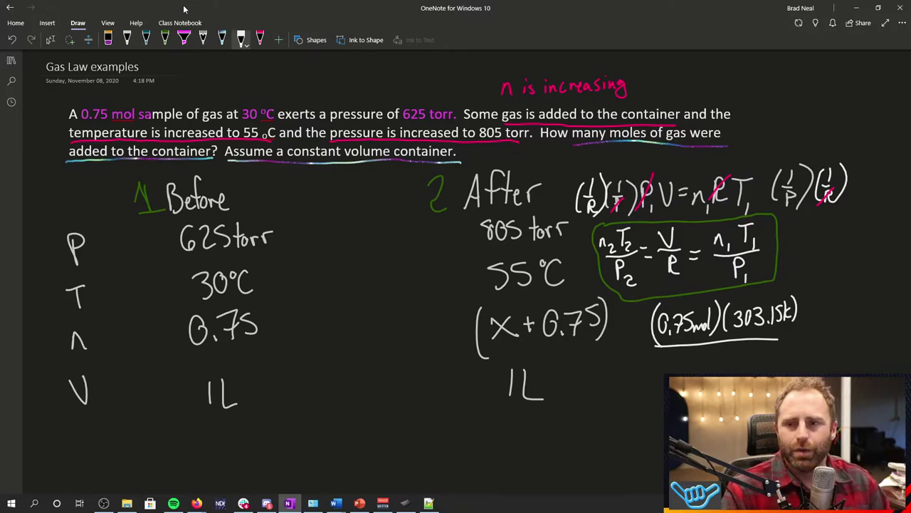
Write 625 torr as the denominator followed by a (1 atm/760 torr) conversion factor.
mouse_move(669, 352)
left_mouse_down()
mouse_move(663, 364)
mouse_move(686, 369)
mouse_move(726, 354)
left_mouse_up()
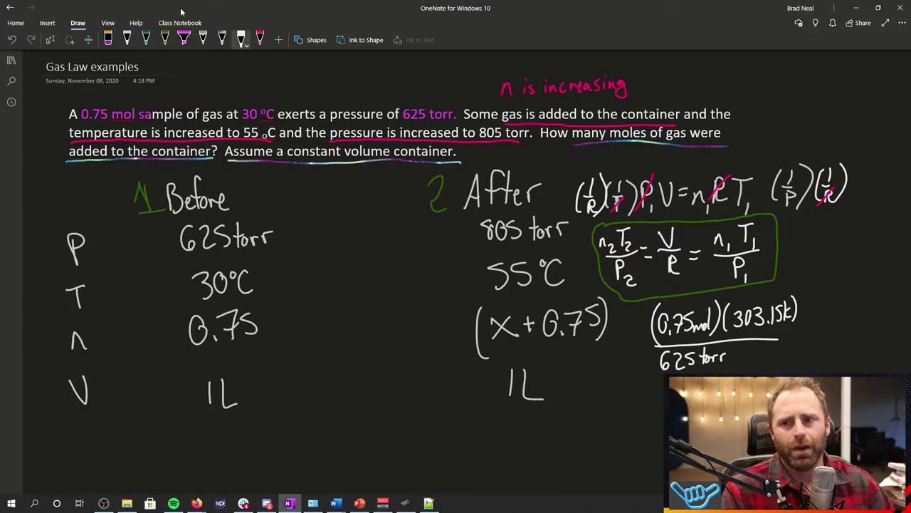
left_click_drag(739, 344, 735, 370)
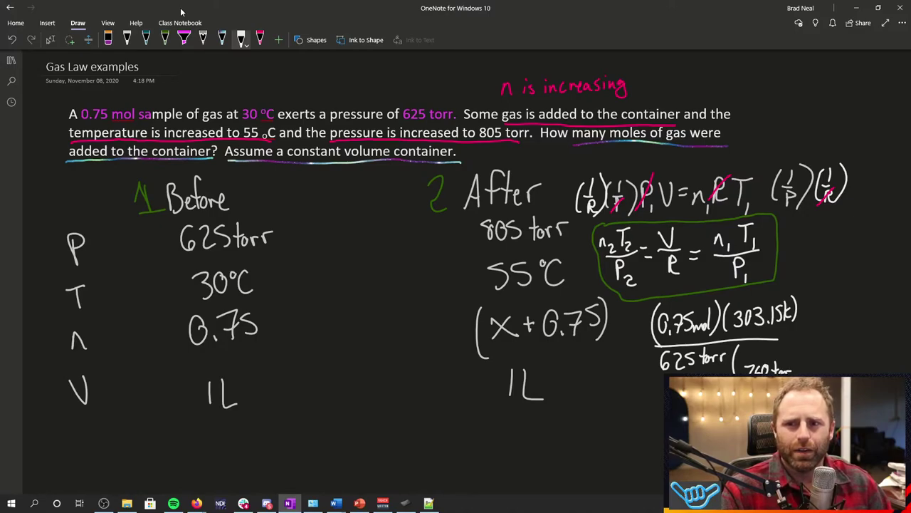
left_click_drag(743, 356, 800, 354)
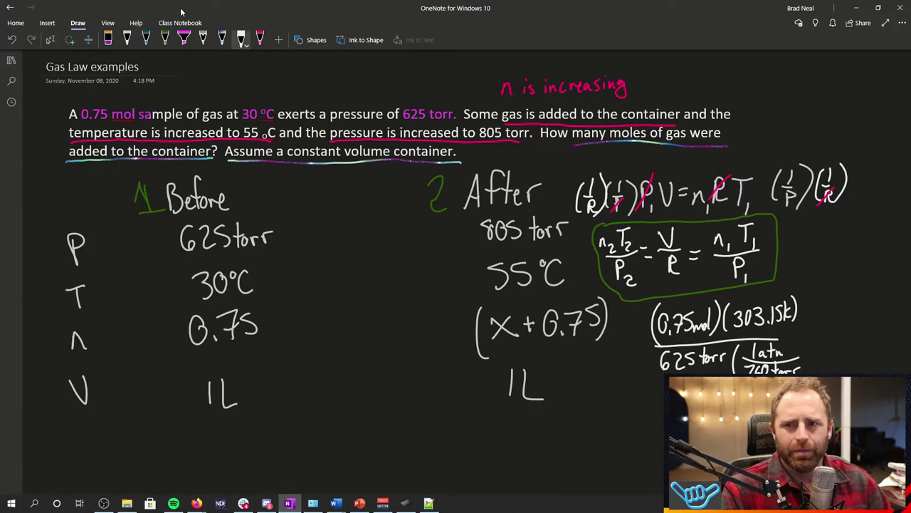
left_click_drag(802, 339, 804, 370)
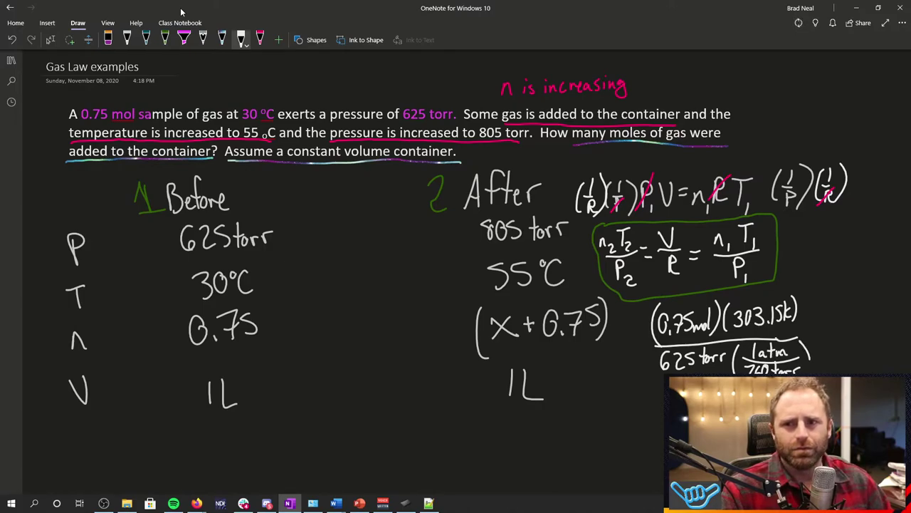
Strike out both torr units in pink and draw a white equals sign after the fraction.
left_click(260, 40)
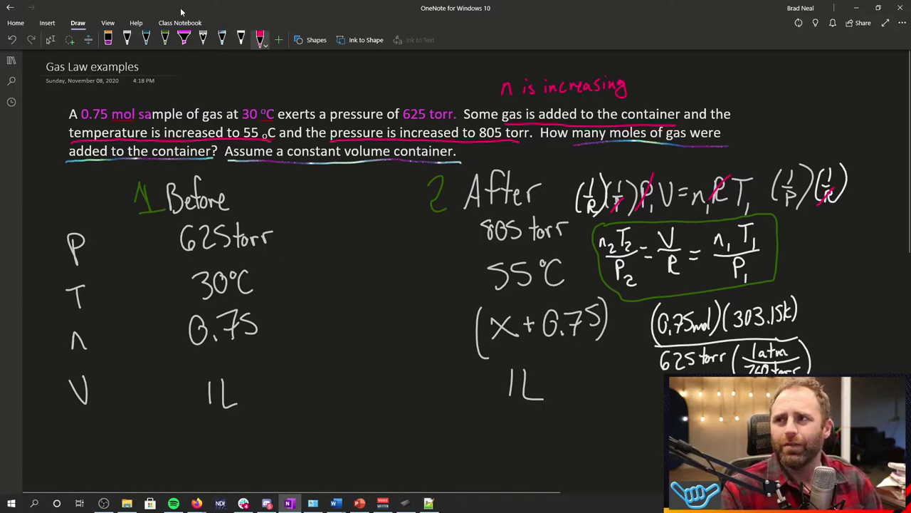
left_click_drag(705, 368, 726, 349)
left_click_drag(789, 373, 800, 366)
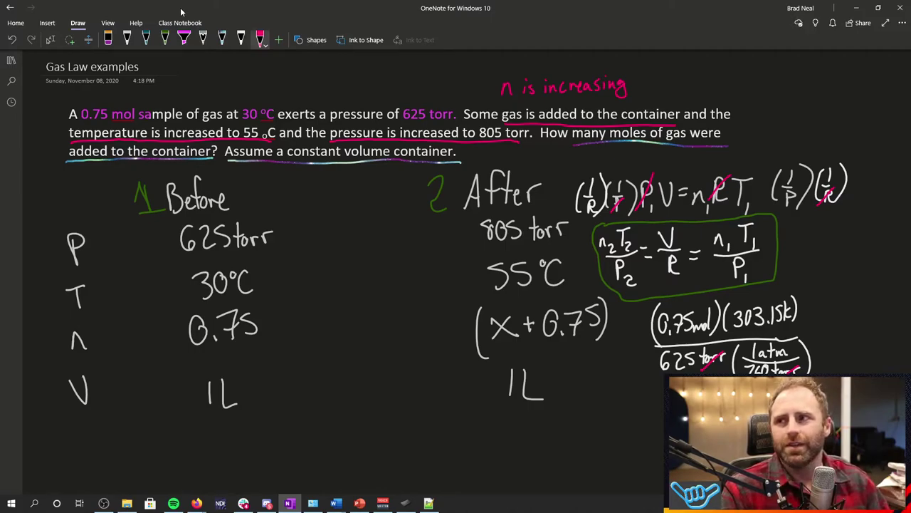
left_click(241, 40)
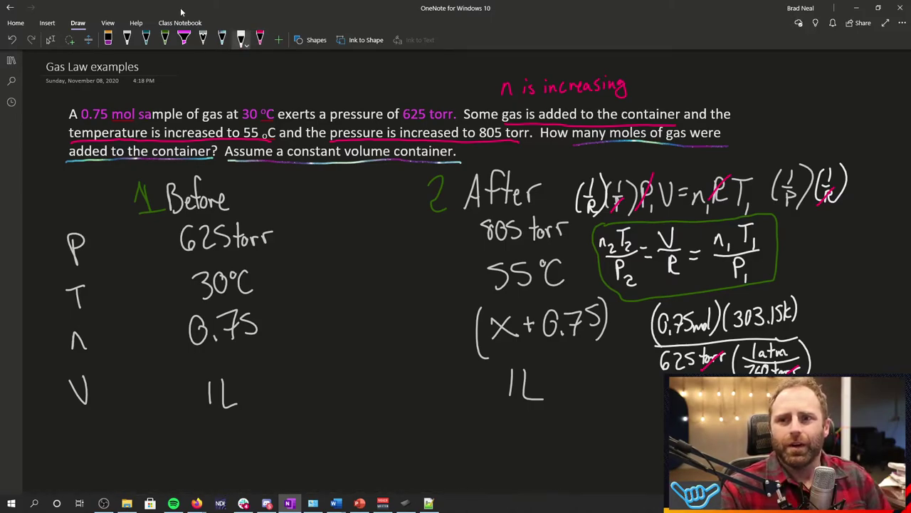
left_click_drag(821, 333, 836, 329)
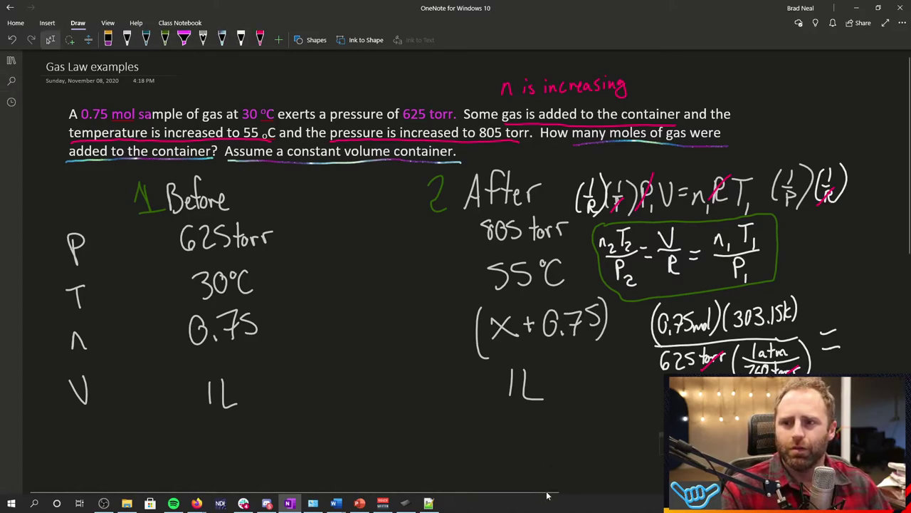
left_click_drag(548, 494, 769, 494)
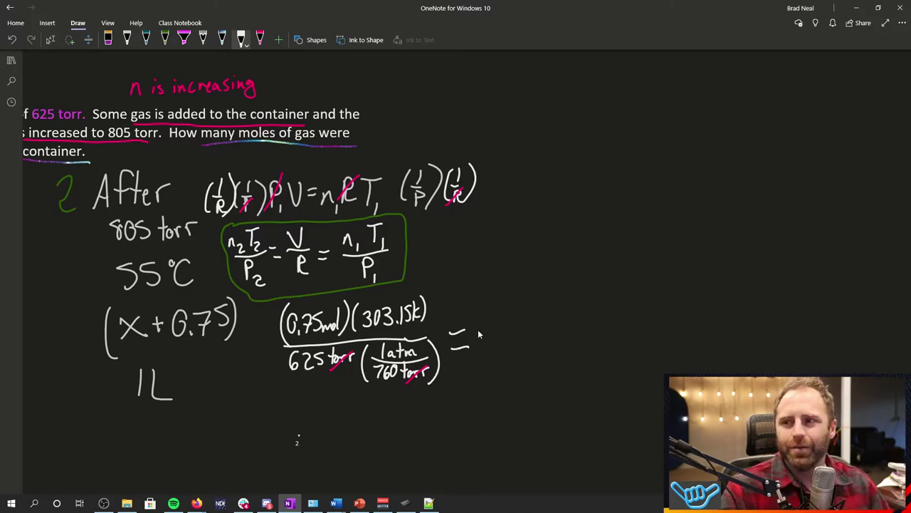
Write the numerator (n₂)(328.15 K) on the right side of the equation.
mouse_move(504, 303)
left_mouse_down()
mouse_move(505, 317)
mouse_move(531, 329)
left_mouse_up()
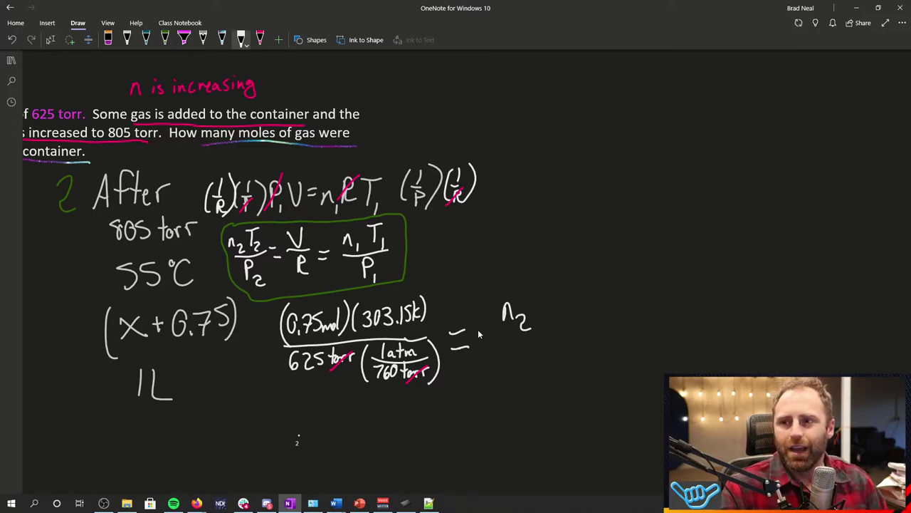
left_click_drag(535, 292, 535, 333)
left_click_drag(498, 292, 497, 333)
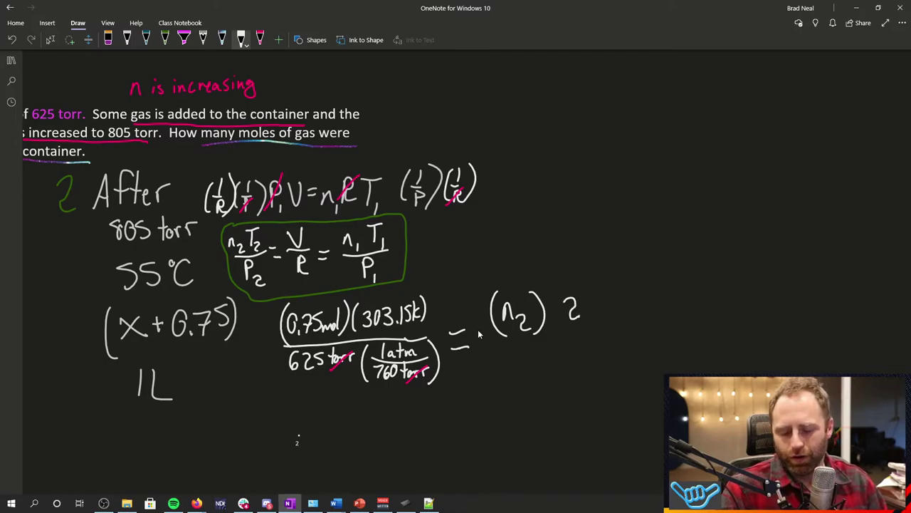
mouse_move(557, 296)
left_mouse_down()
mouse_move(560, 319)
mouse_move(581, 299)
mouse_move(595, 316)
left_mouse_up()
left_click_drag(603, 290, 615, 315)
left_click(613, 309)
mouse_move(633, 289)
left_mouse_down()
mouse_move(624, 312)
mouse_move(640, 297)
mouse_move(640, 311)
mouse_move(652, 311)
mouse_move(651, 278)
mouse_move(645, 320)
left_mouse_up()
left_click_drag(561, 280, 560, 331)
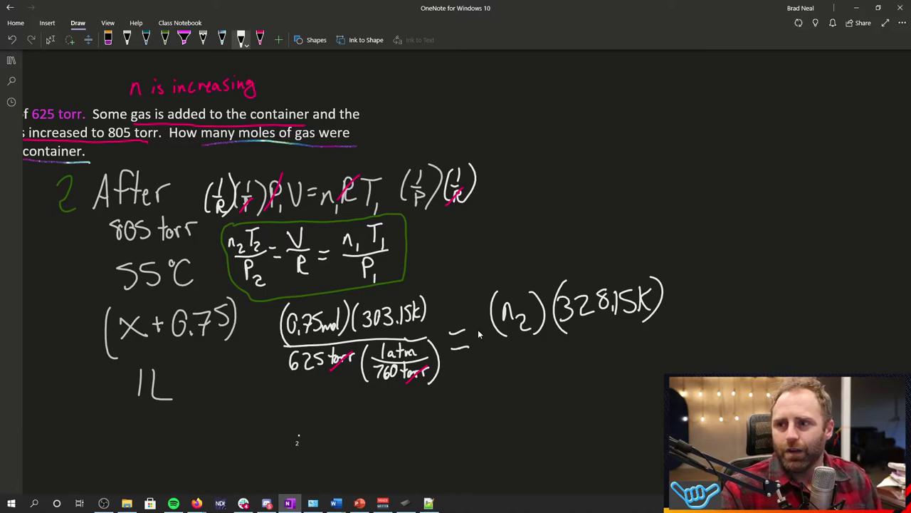
Draw the fraction bar and write 805 torr times 1 atm/760 torr beneath it.
left_click_drag(488, 341, 655, 336)
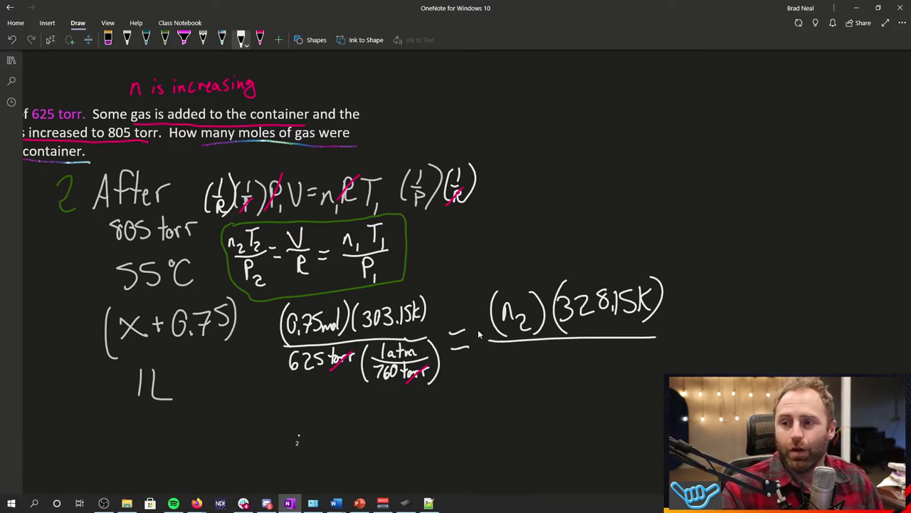
mouse_move(524, 355)
left_mouse_down()
mouse_move(516, 376)
mouse_move(517, 356)
mouse_move(534, 355)
mouse_move(546, 371)
mouse_move(578, 361)
left_mouse_up()
mouse_move(581, 368)
left_mouse_down()
mouse_move(591, 359)
mouse_move(609, 377)
mouse_move(631, 367)
left_mouse_up()
mouse_move(637, 360)
left_mouse_down()
mouse_move(633, 374)
mouse_move(643, 363)
mouse_move(654, 376)
mouse_move(682, 363)
mouse_move(636, 358)
mouse_move(691, 351)
left_mouse_up()
left_click_drag(628, 342, 628, 355)
left_click_drag(639, 349, 641, 355)
mouse_move(647, 339)
left_mouse_down()
mouse_move(647, 356)
mouse_move(679, 333)
left_mouse_up()
Strike out both torr units in pink, close the parenthesis, and brace the left fraction.
left_click(260, 39)
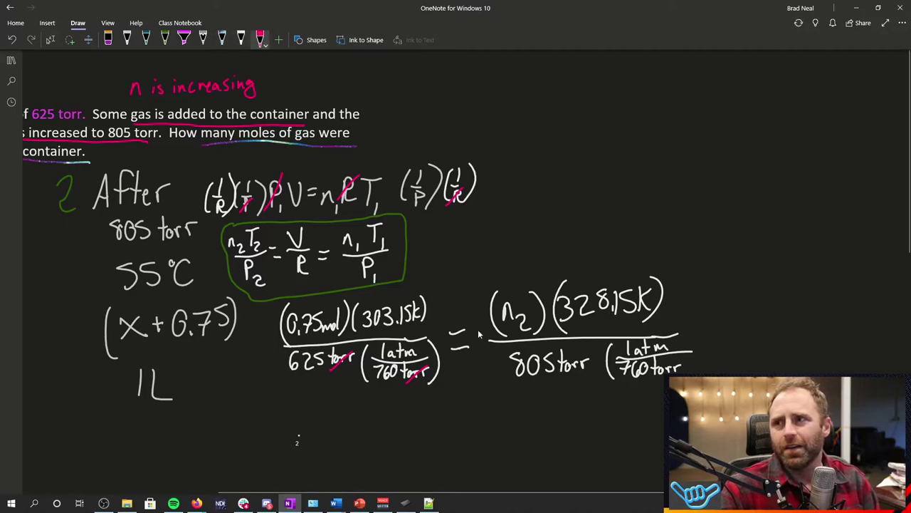
left_click_drag(583, 356, 567, 373)
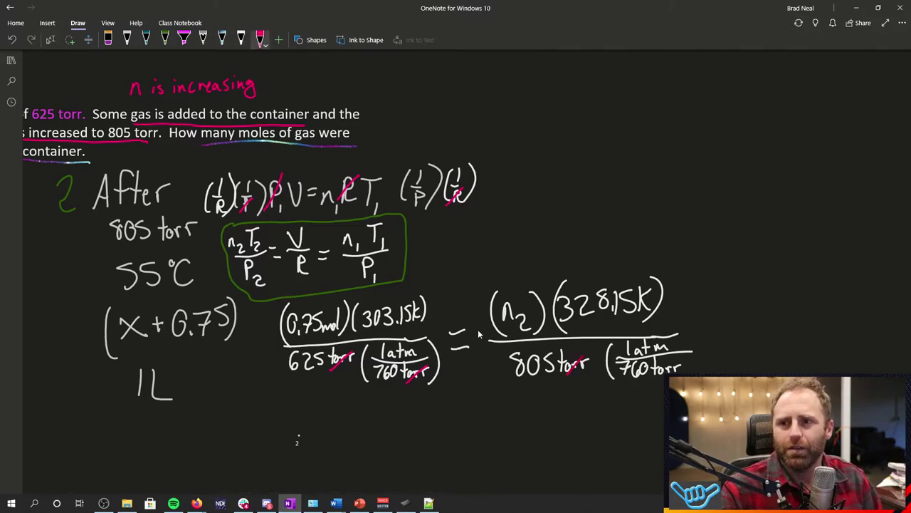
left_click_drag(678, 362, 660, 376)
left_click(241, 39)
left_click_drag(694, 340, 694, 375)
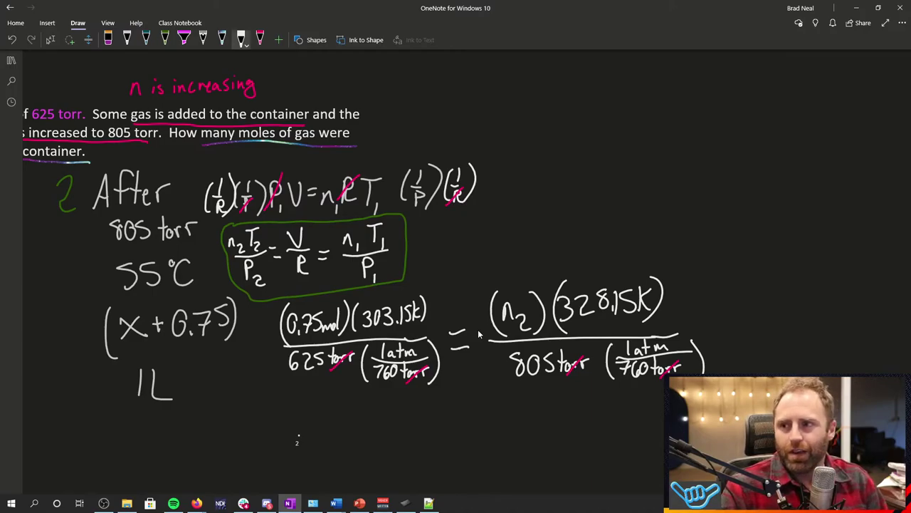
mouse_move(283, 390)
left_mouse_down()
mouse_move(295, 412)
mouse_move(326, 416)
mouse_move(336, 406)
mouse_move(444, 393)
left_mouse_up()
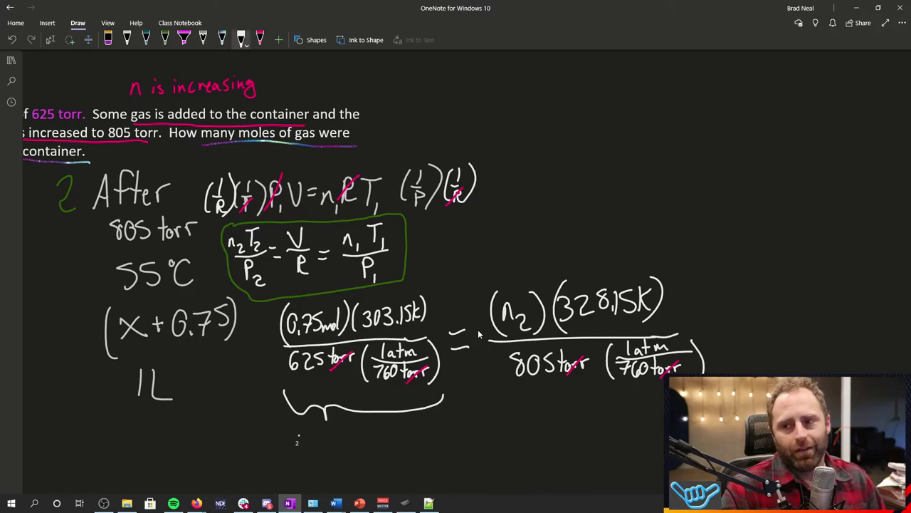
Brace the right fraction and write n₂ = 0.842406 mol below the equation.
mouse_move(494, 382)
left_mouse_down()
mouse_move(519, 400)
mouse_move(526, 390)
mouse_move(664, 409)
left_mouse_up()
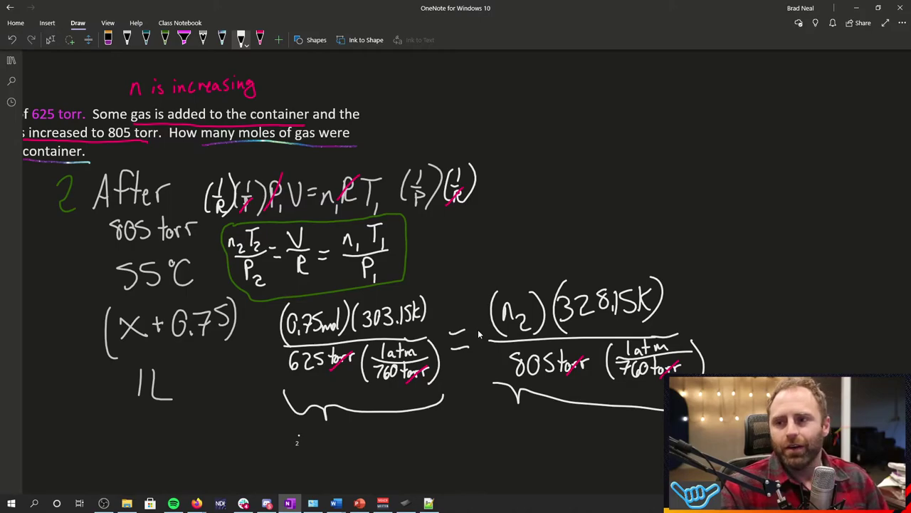
mouse_move(400, 446)
left_mouse_down()
mouse_move(403, 431)
mouse_move(414, 446)
mouse_move(427, 430)
mouse_move(426, 458)
left_mouse_up()
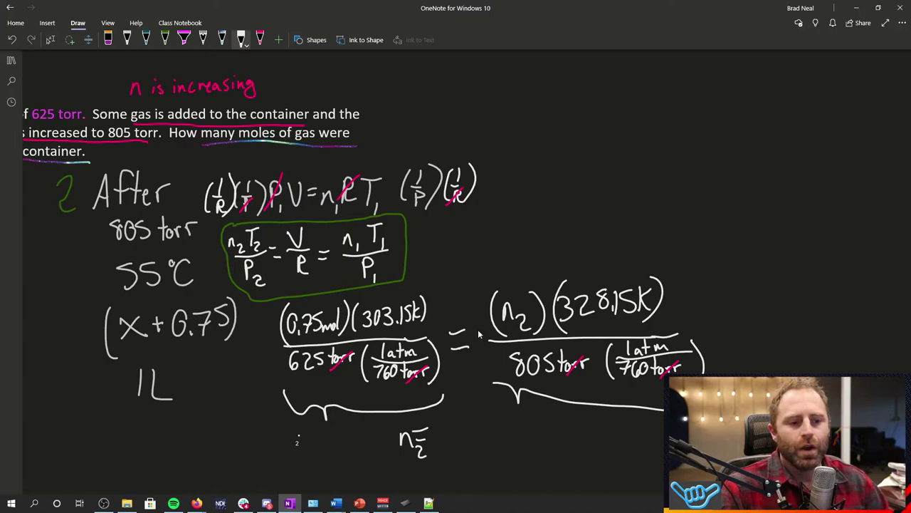
left_click_drag(461, 427, 459, 427)
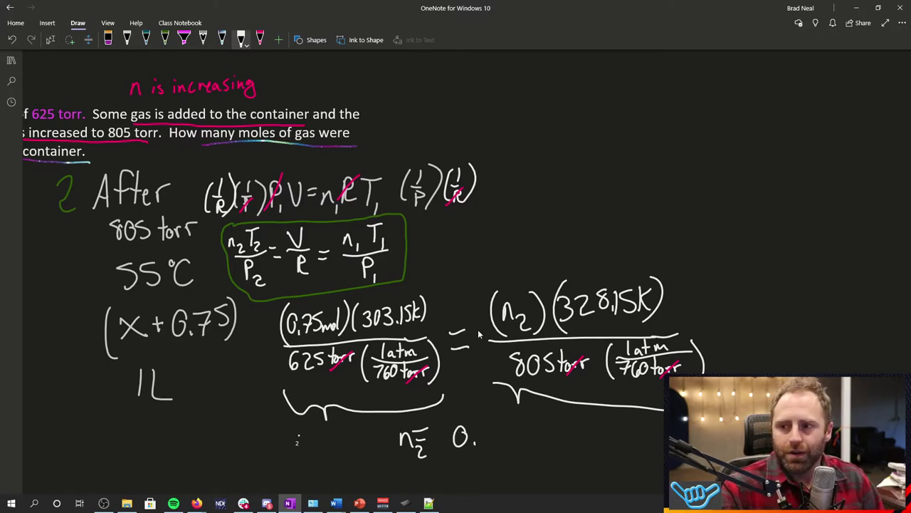
mouse_move(490, 424)
left_mouse_down()
mouse_move(486, 439)
mouse_move(499, 427)
mouse_move(528, 437)
mouse_move(536, 423)
mouse_move(550, 435)
mouse_move(592, 439)
left_mouse_up()
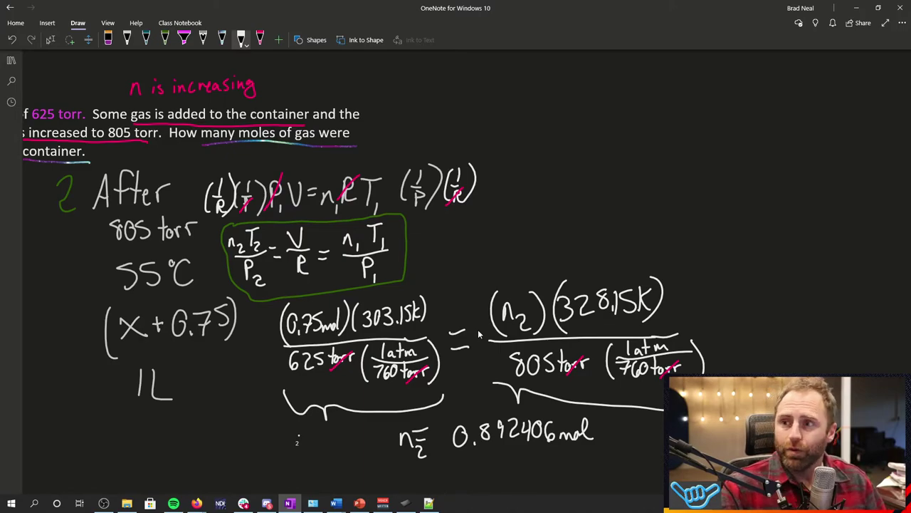
Subtract 0.75 mol beneath it, underline the result, and draw an arrow toward it.
mouse_move(443, 462)
left_mouse_down()
mouse_move(466, 455)
mouse_move(490, 468)
mouse_move(559, 465)
left_mouse_up()
left_click_drag(436, 472, 603, 468)
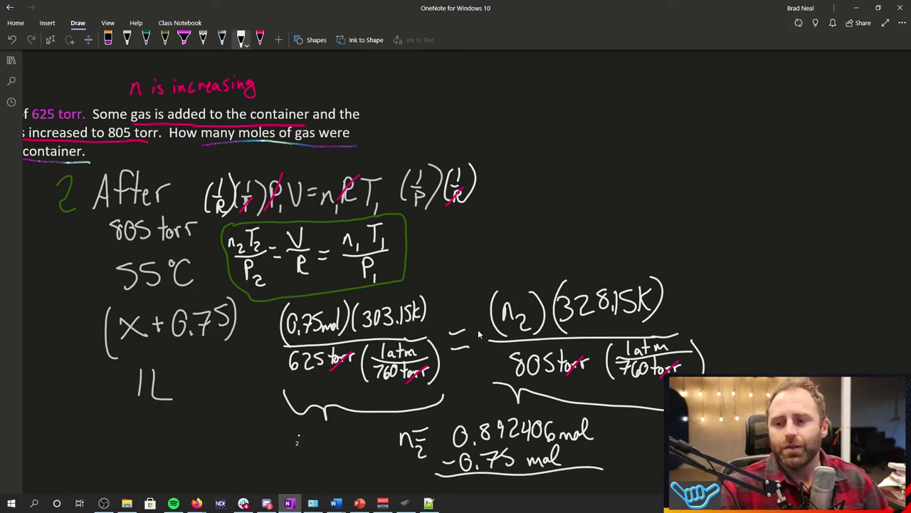
mouse_move(534, 483)
left_mouse_down()
mouse_move(654, 457)
mouse_move(656, 467)
left_mouse_up()
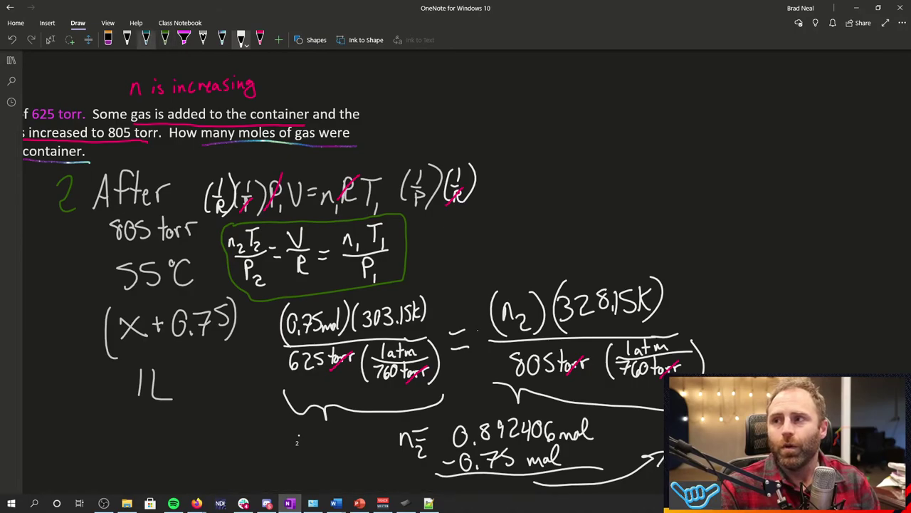
Select a different pen and scroll left to bring the Before column into view.
left_click(146, 39)
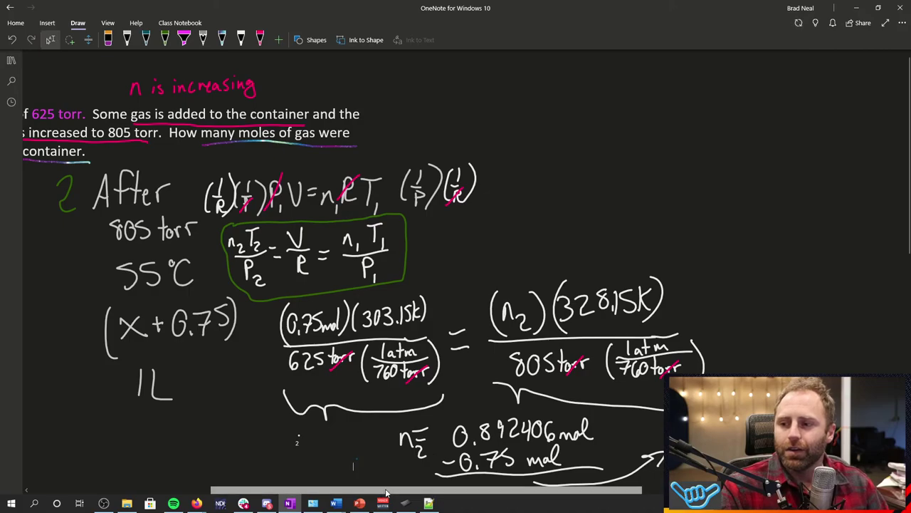
left_click_drag(383, 493, 158, 468)
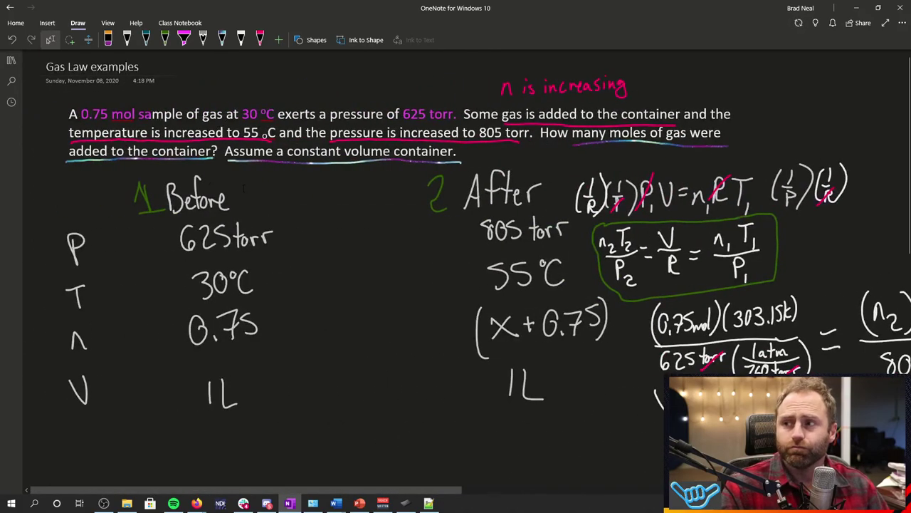